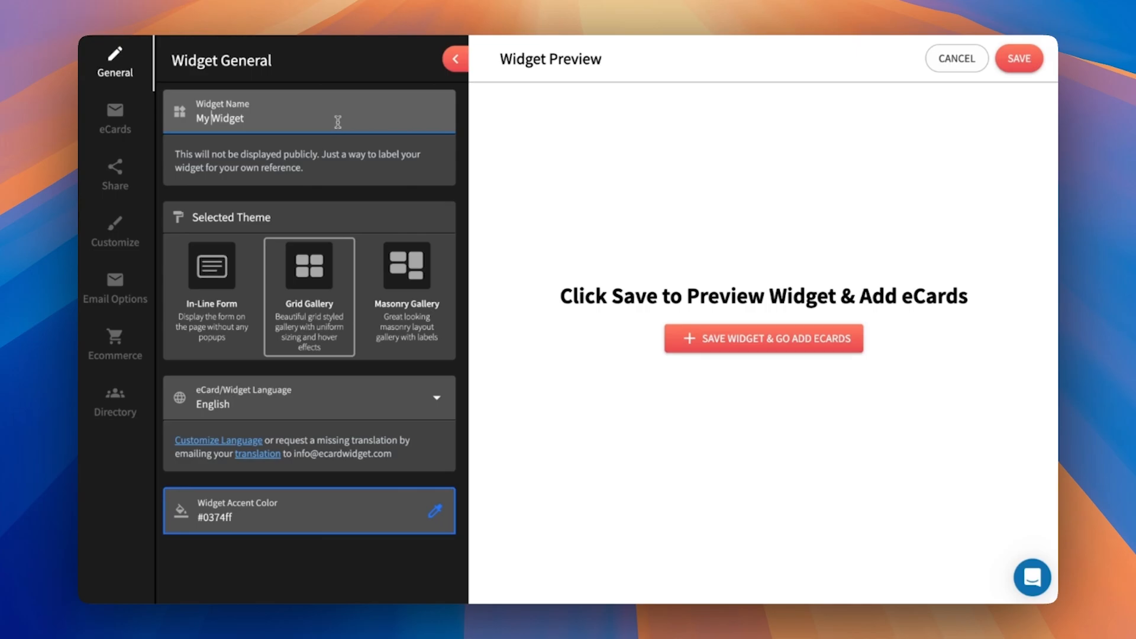
# - Name the widget "My Branded Widget" and save it to proceed to adding eCards
pyautogui.write('Branded')
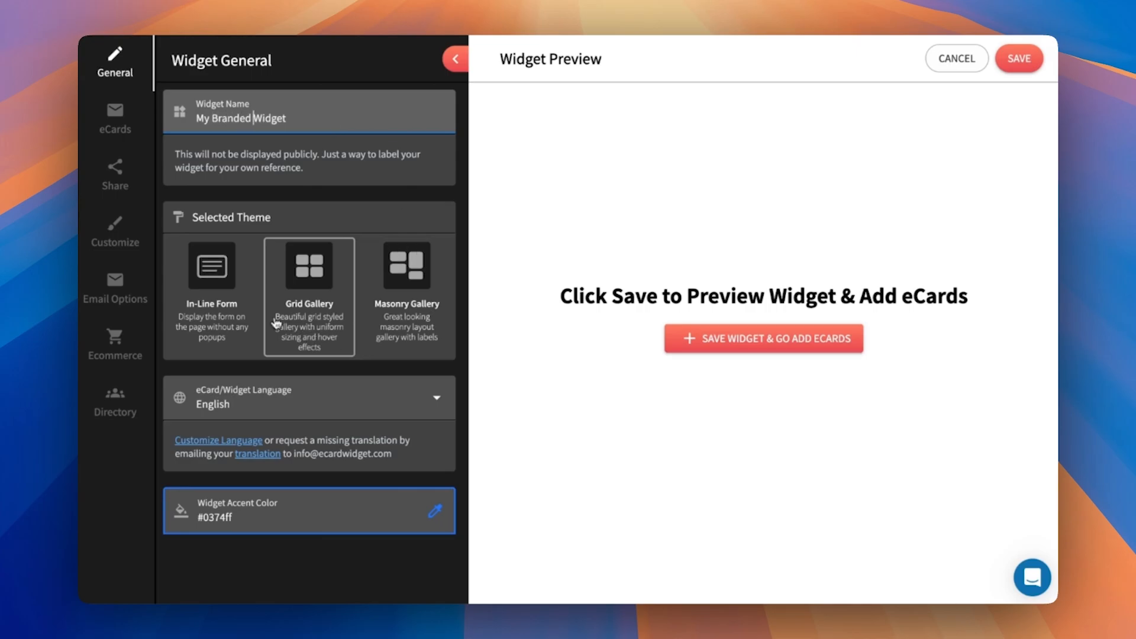
pyautogui.click(749, 348)
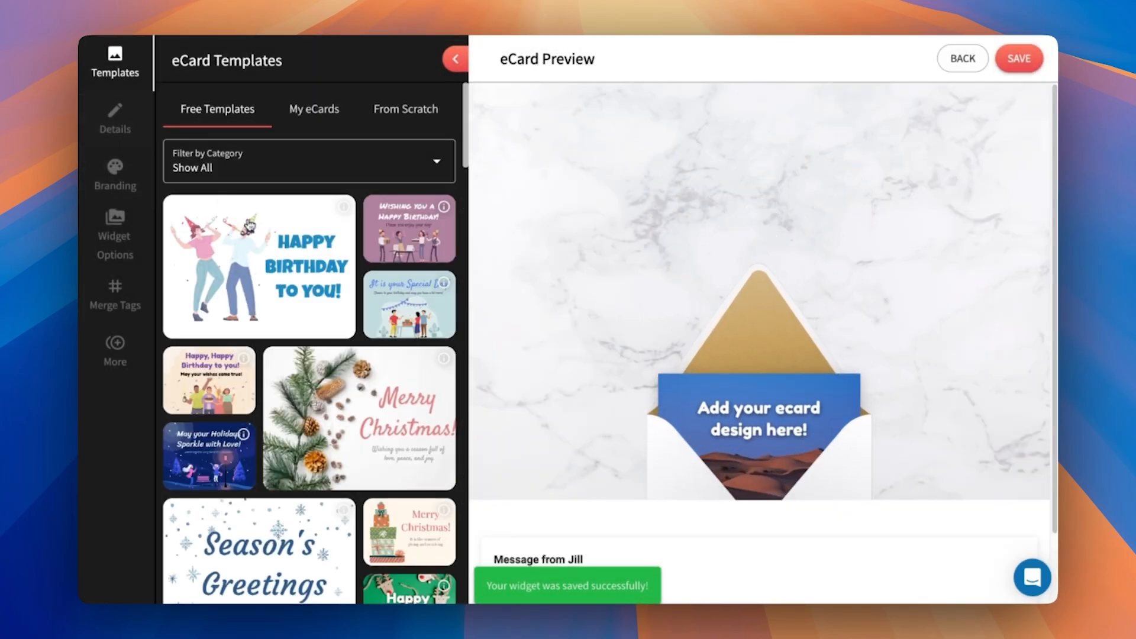
# - Start the eCard from the free "Happy Birthday to You!" template showing two people in party hats
pyautogui.click(259, 267)
pyautogui.click(693, 317)
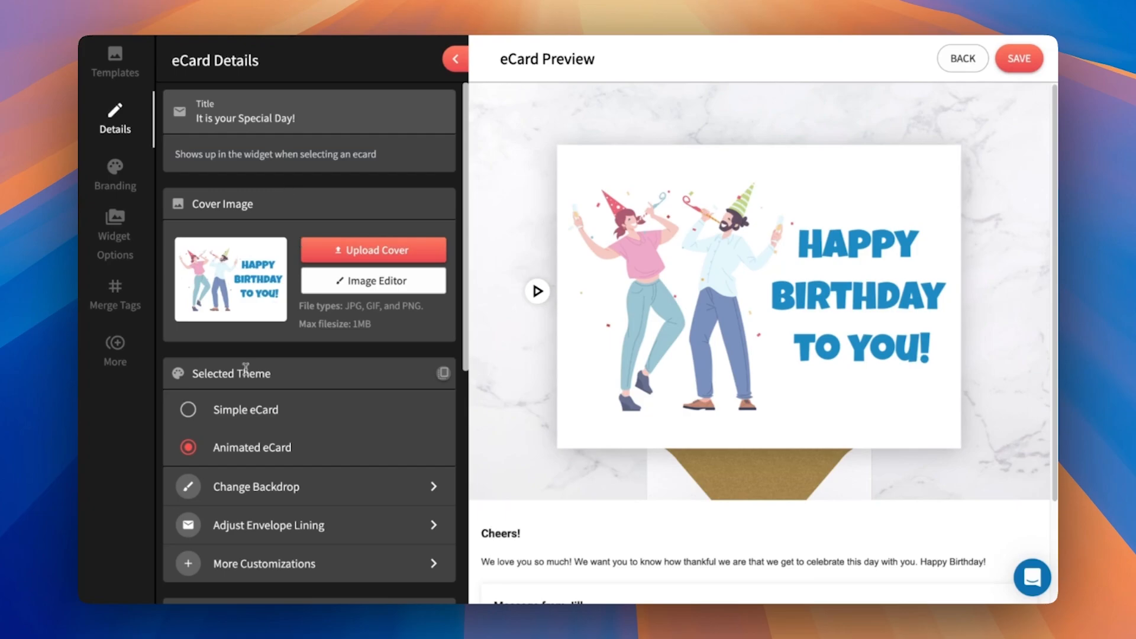
# - Preview the card with the Simple eCard theme and switch it back to Animated eCard
pyautogui.click(187, 409)
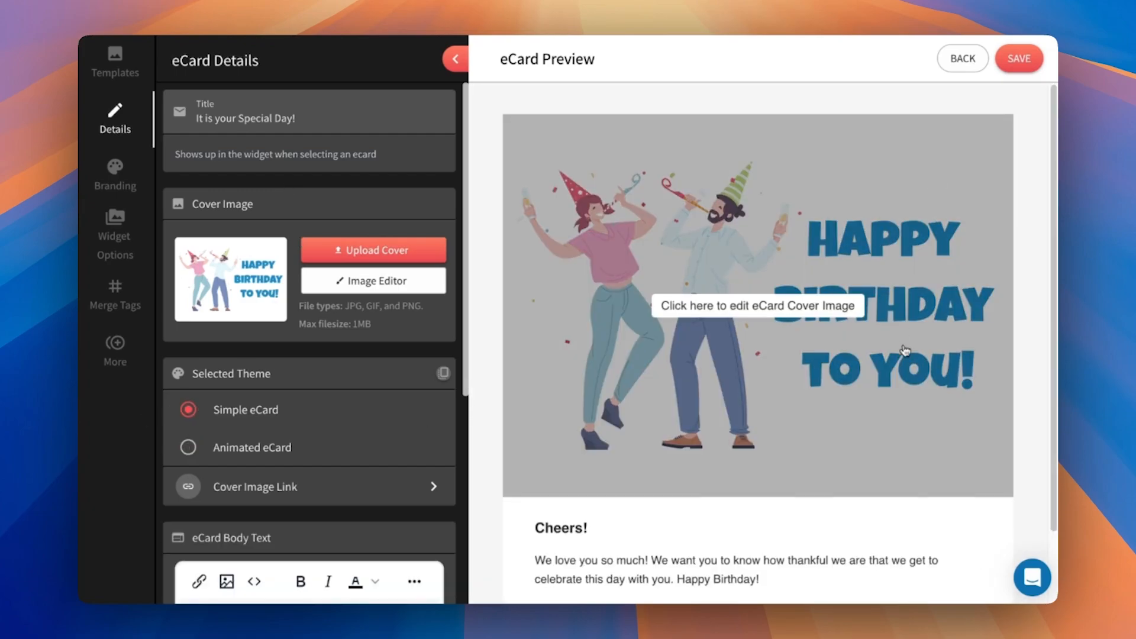
pyautogui.scroll(-2, 905, 349)
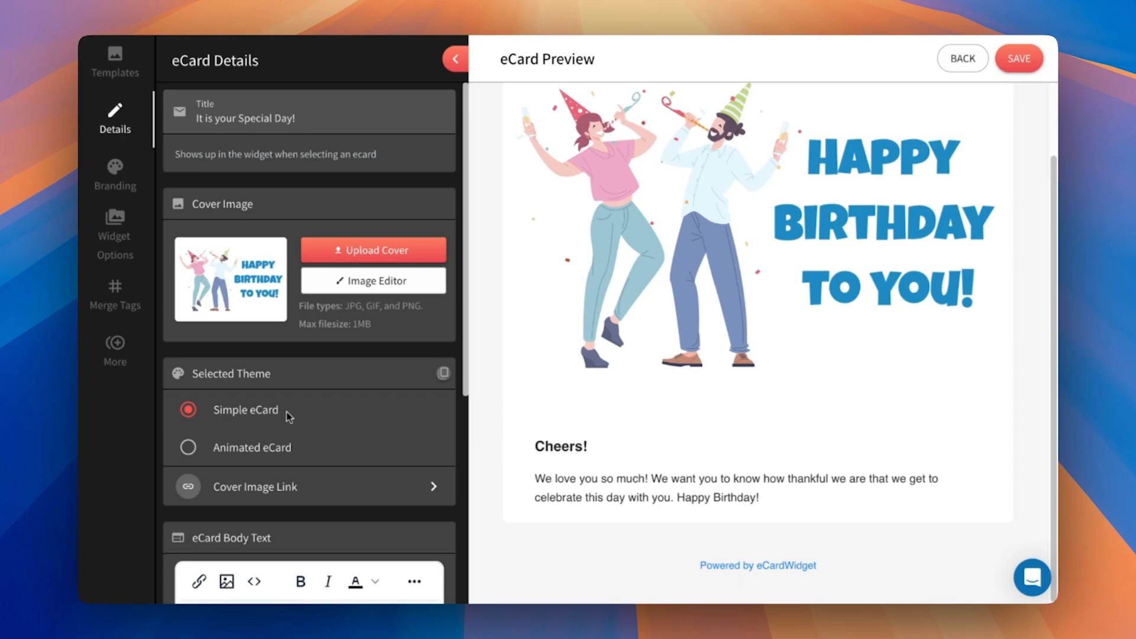
pyautogui.click(187, 451)
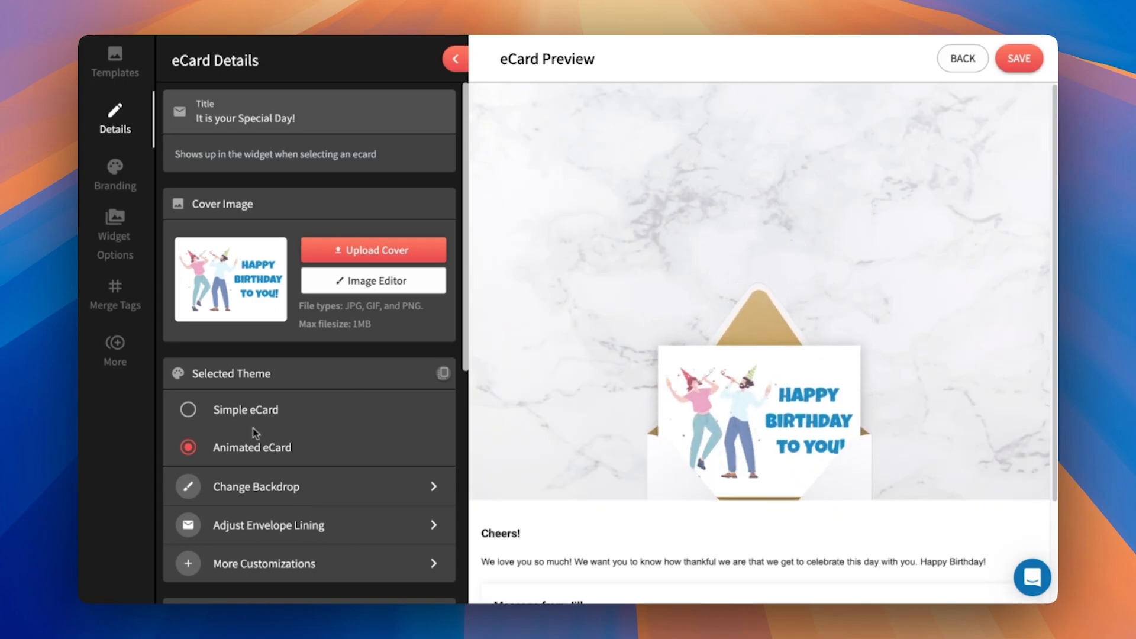
# - Create a new brand in the eCard's branding settings and name it "New Custom Brand"
pyautogui.click(115, 175)
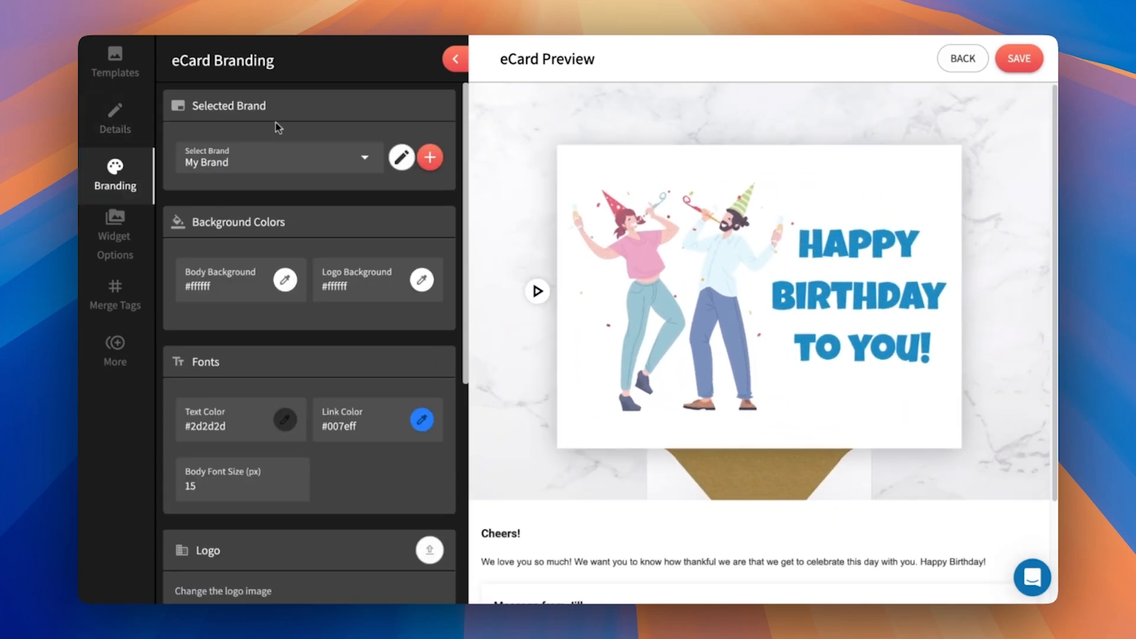
pyautogui.click(368, 159)
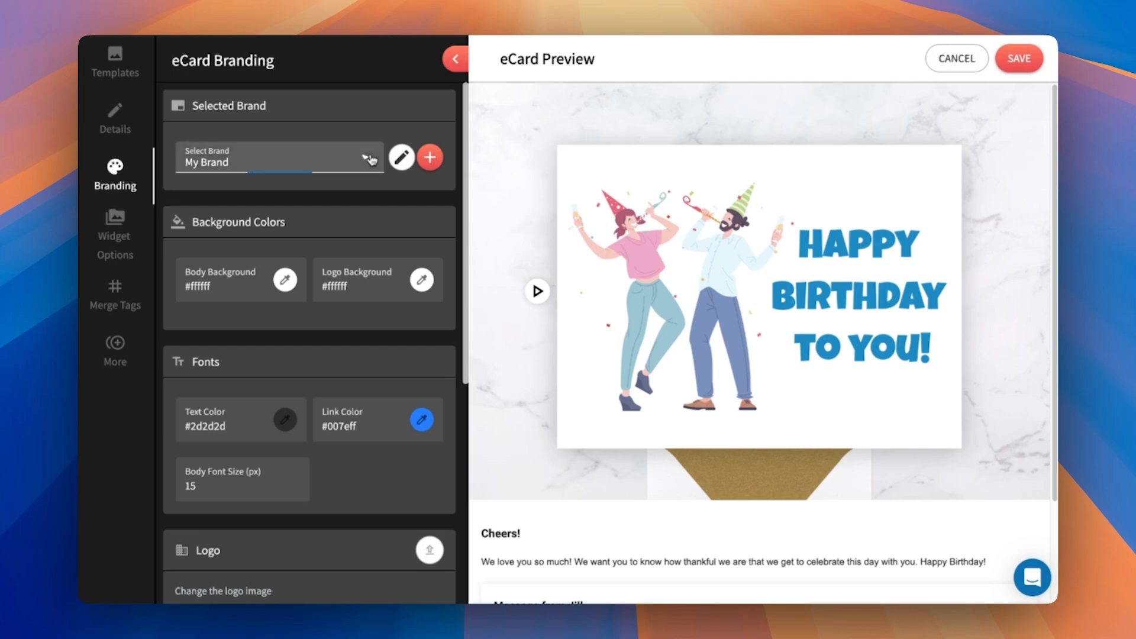
pyautogui.click(269, 186)
pyautogui.click(429, 157)
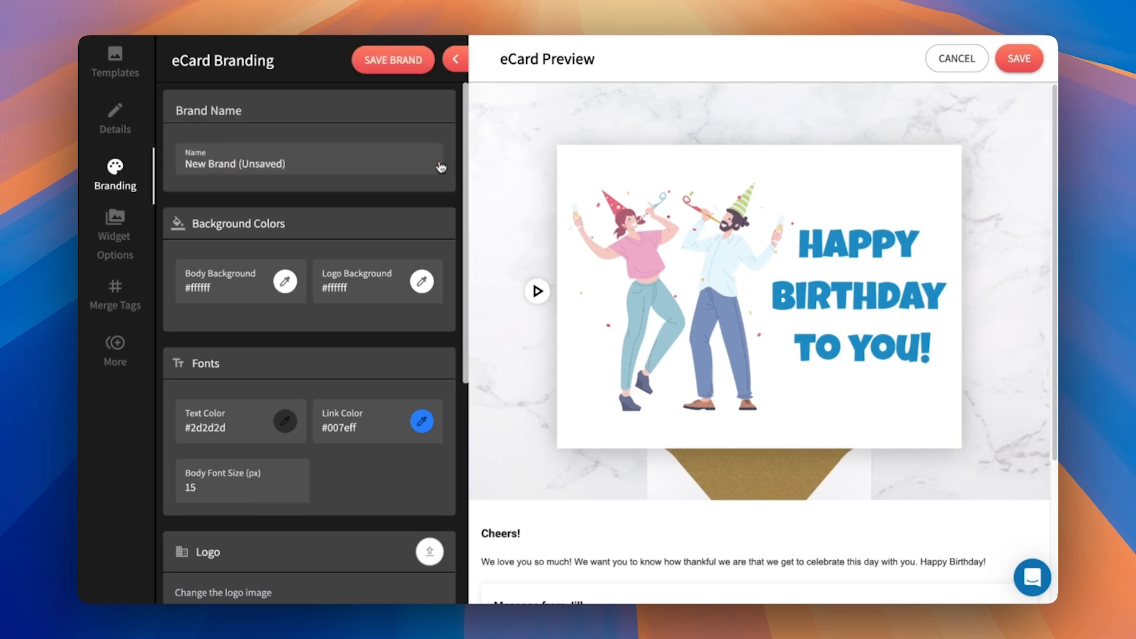
pyautogui.click(292, 168)
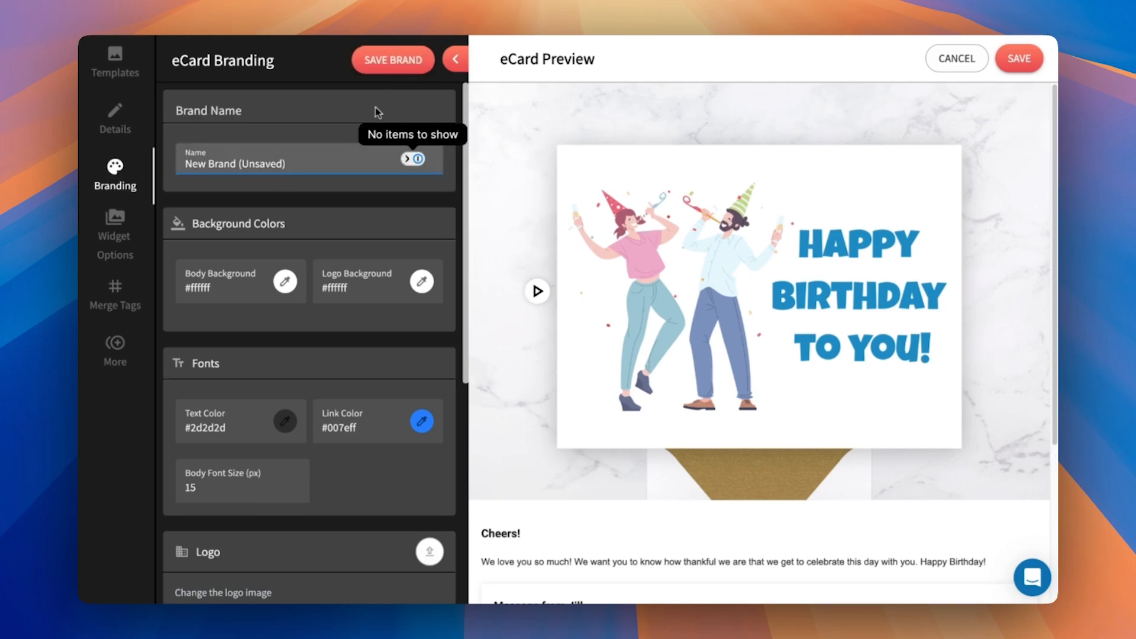
pyautogui.click(332, 125)
pyautogui.click(310, 154)
pyautogui.press('super+a')
pyautogui.write('N')
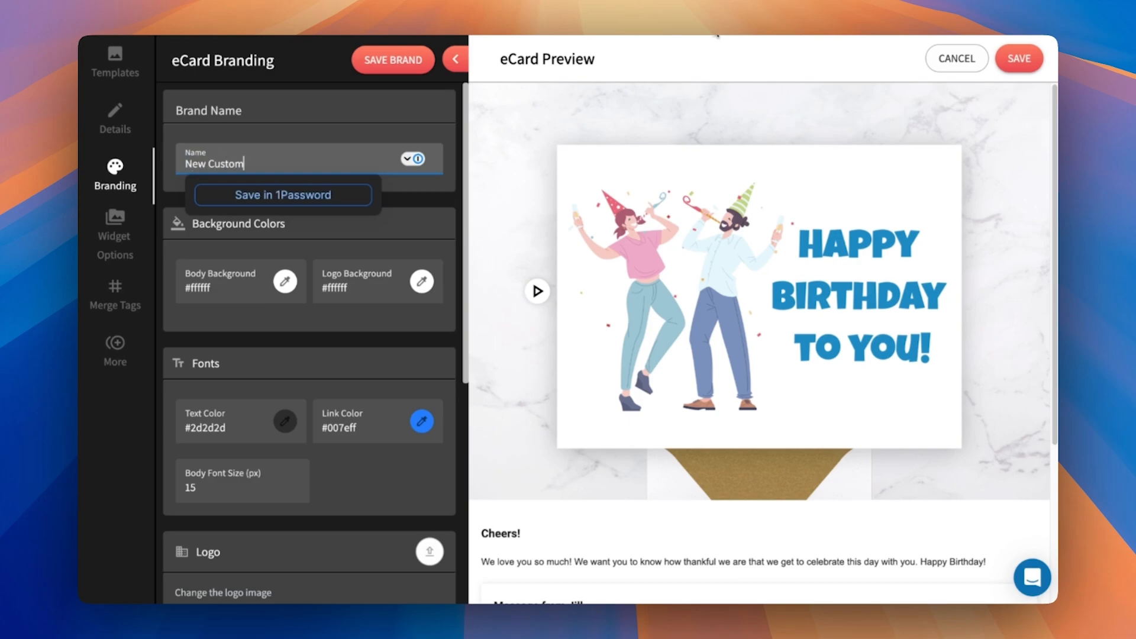
pyautogui.click(341, 178)
pyautogui.click(319, 155)
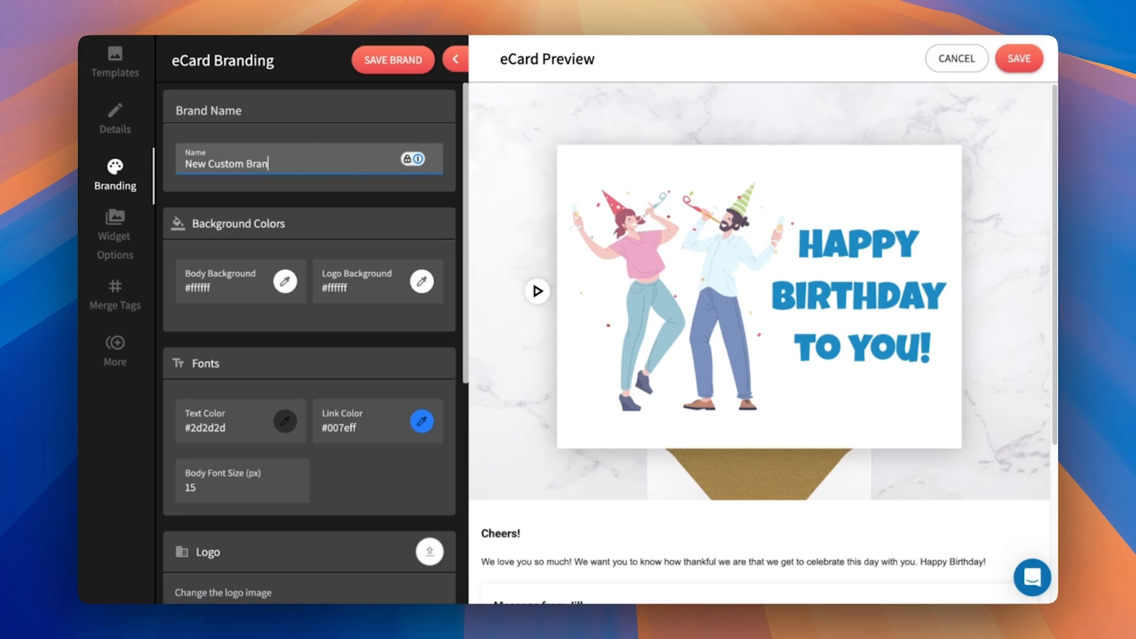
pyautogui.click(352, 133)
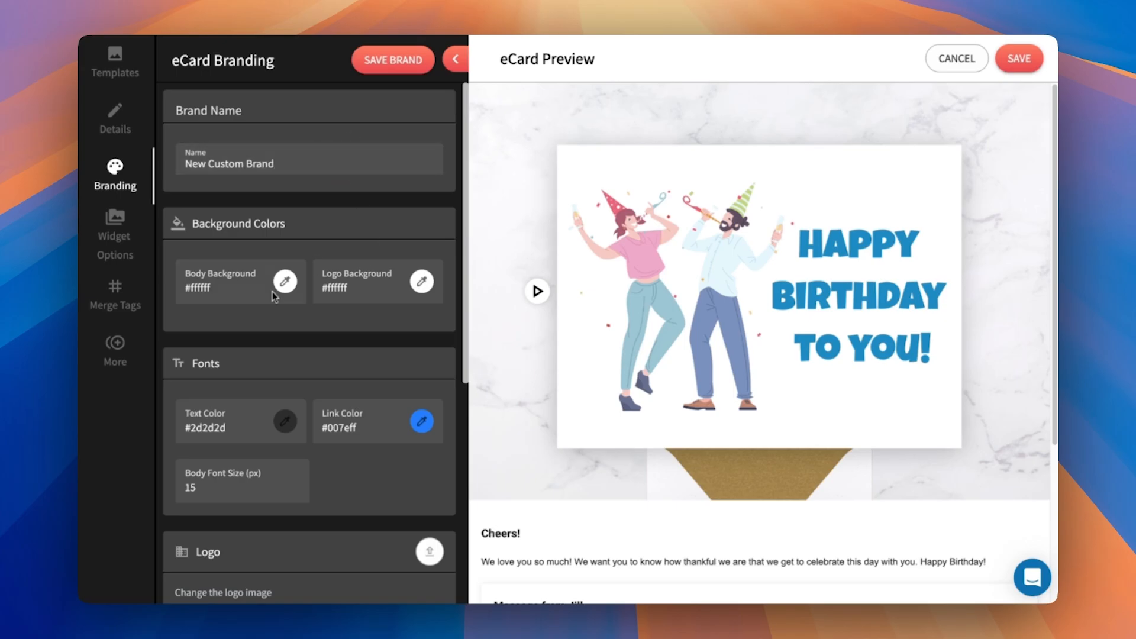
# - Clear the placeholder Instagram, Linkedin and Facebook links from the brand's social media settings
pyautogui.scroll(-4, 680, 316)
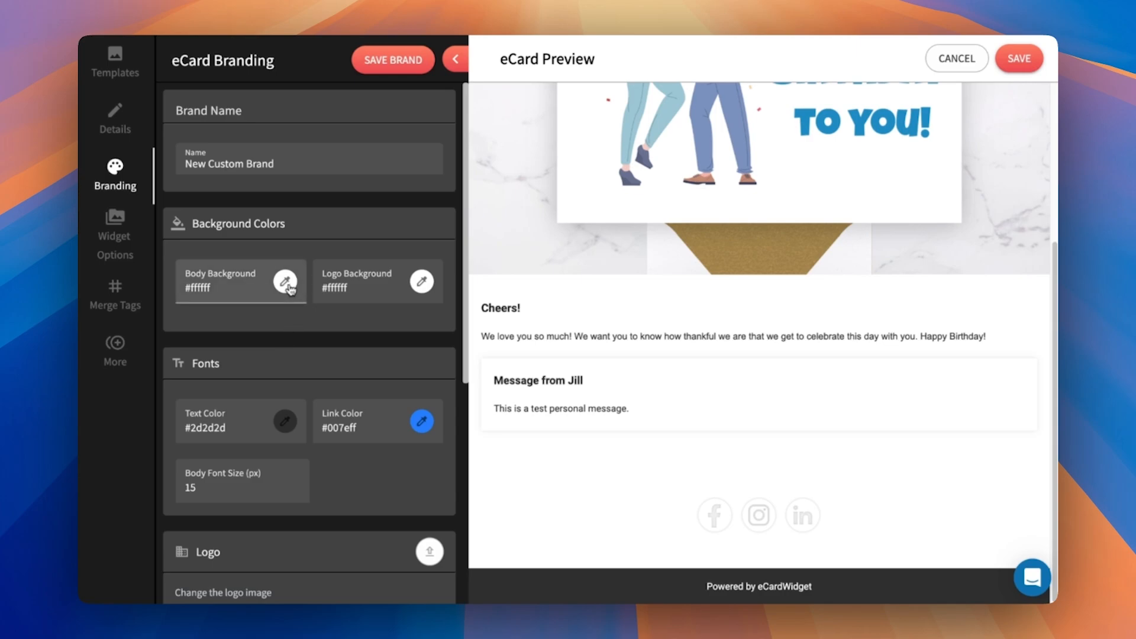
pyautogui.scroll(-6, 251, 431)
pyautogui.tripleClick(243, 379)
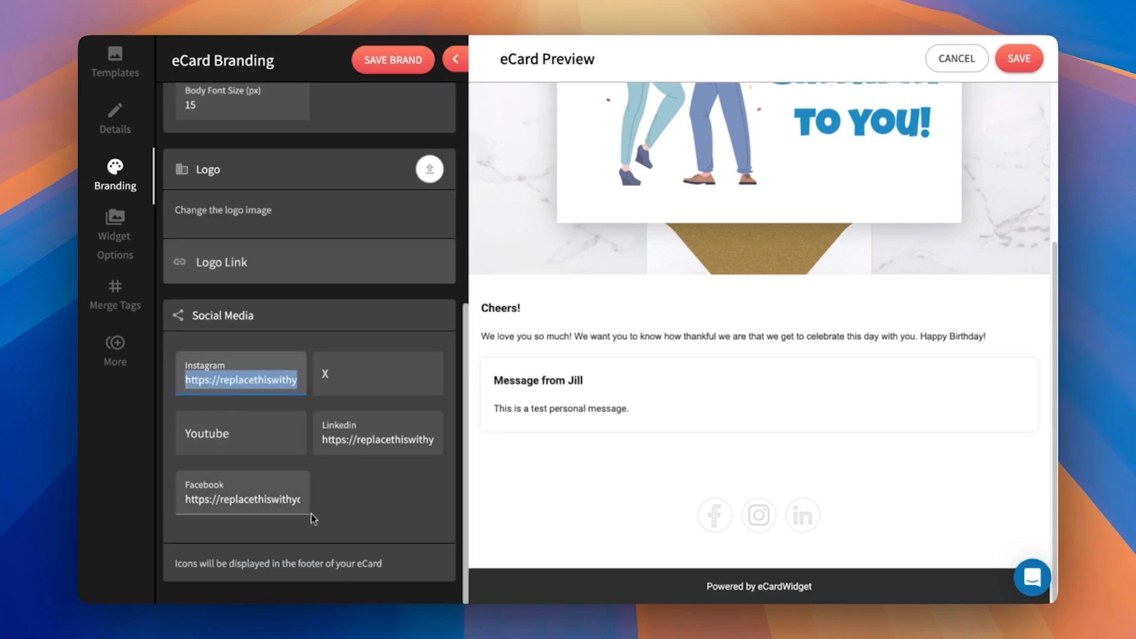
pyautogui.press('BackSpace')
pyautogui.tripleClick(377, 439)
pyautogui.press('BackSpace')
pyautogui.click(250, 499)
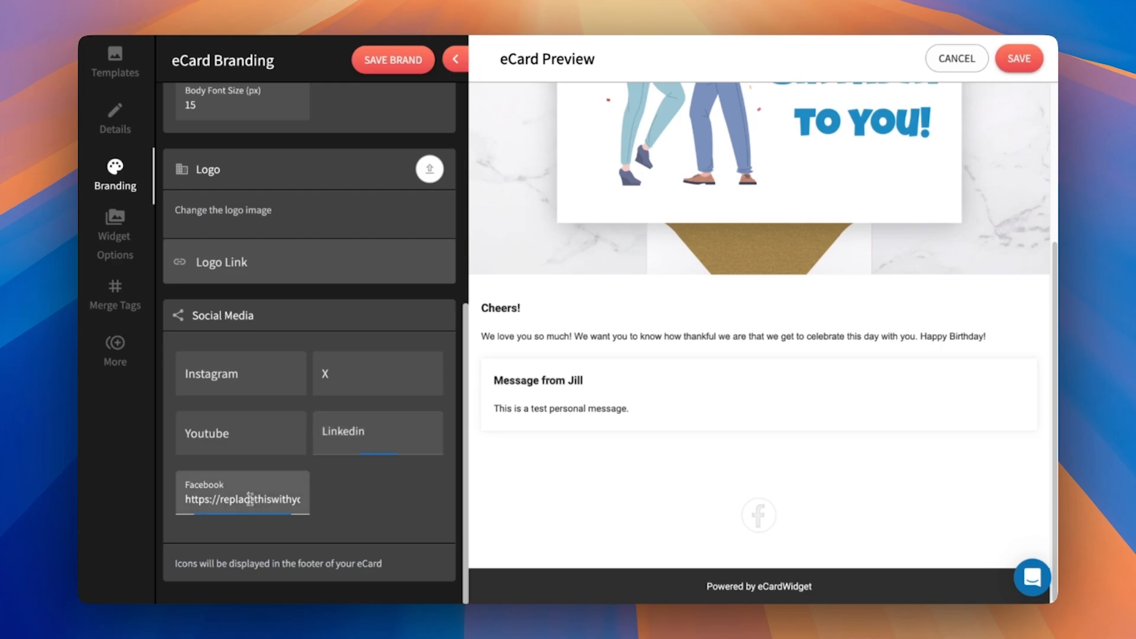
pyautogui.tripleClick(250, 498)
pyautogui.press('BackSpace')
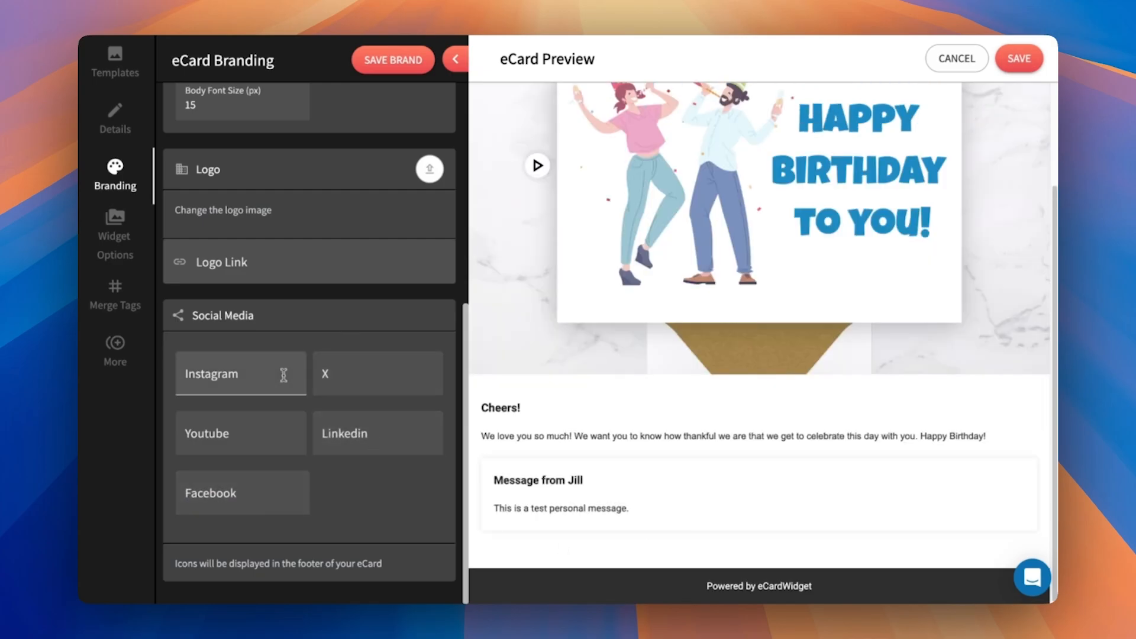
# - Set the brand's body background to light blue, #76bdde
pyautogui.scroll(6, 284, 355)
pyautogui.click(284, 281)
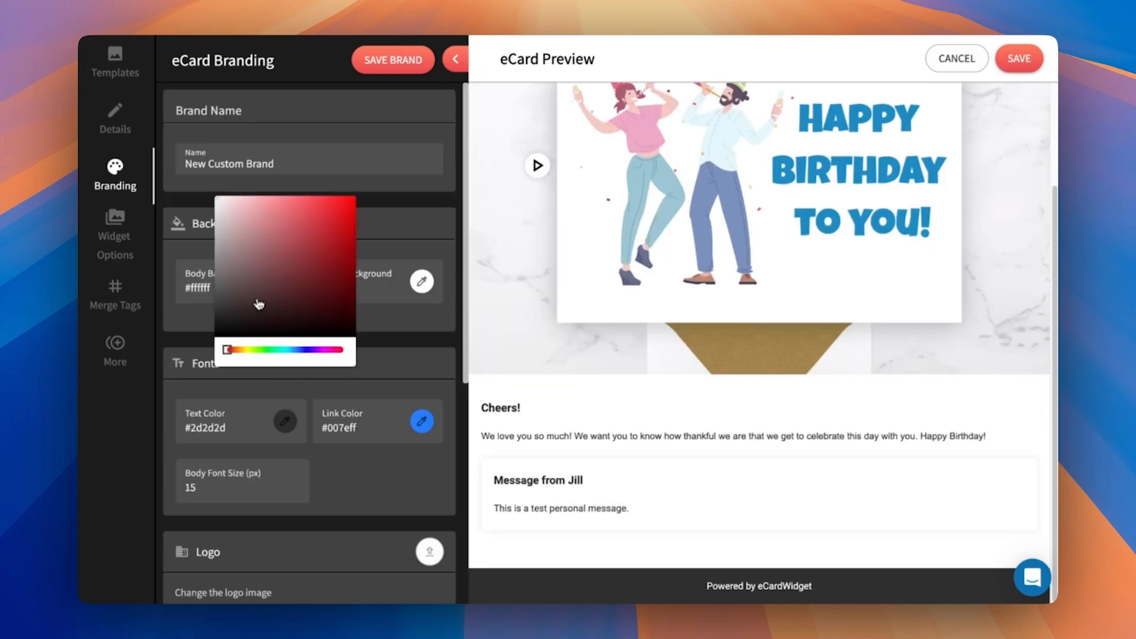
pyautogui.moveTo(285, 358); pyautogui.dragTo(291, 350)
pyautogui.moveTo(286, 197); pyautogui.dragTo(282, 214)
pyautogui.click(384, 370)
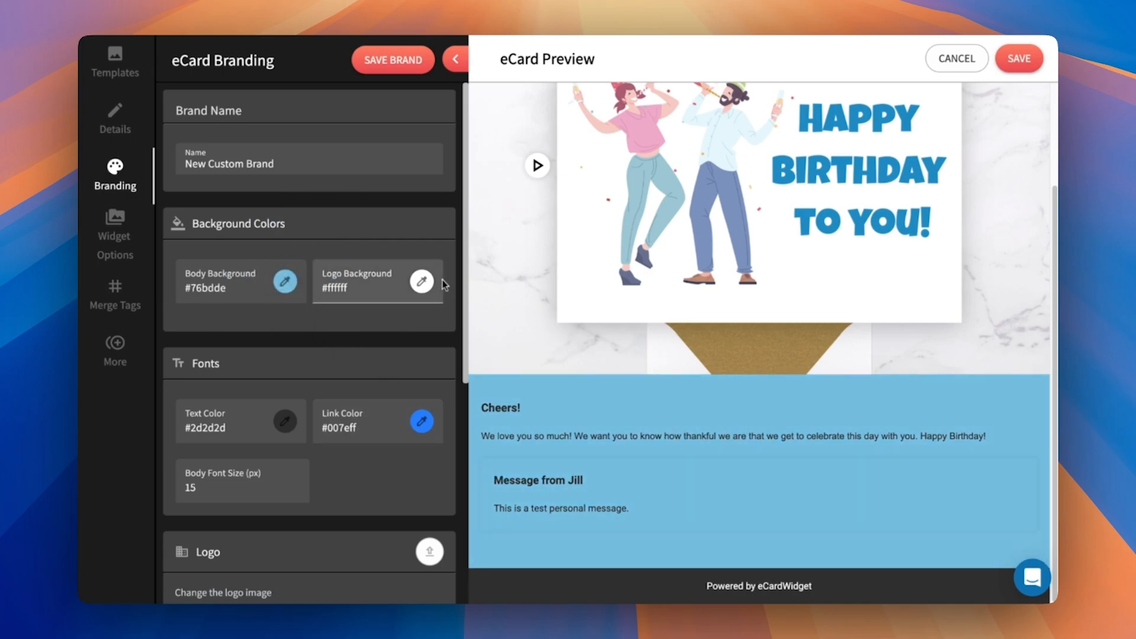
# - Upload the YourLogo image as the brand's logo and set the logo background to black, #000000
pyautogui.scroll(-4, 358, 459)
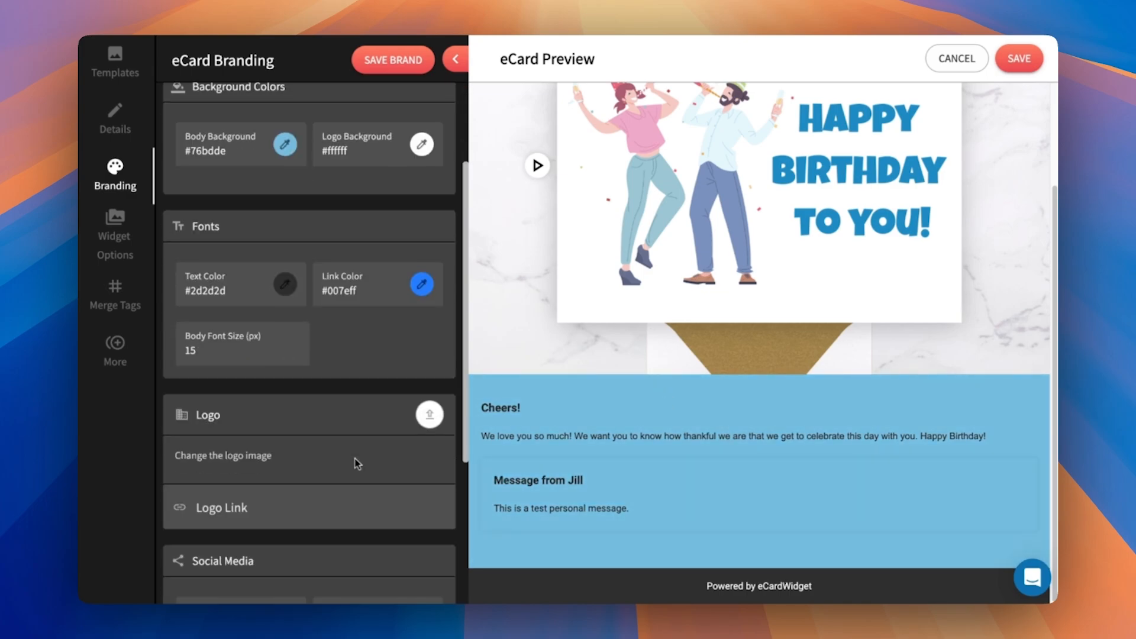
pyautogui.click(431, 332)
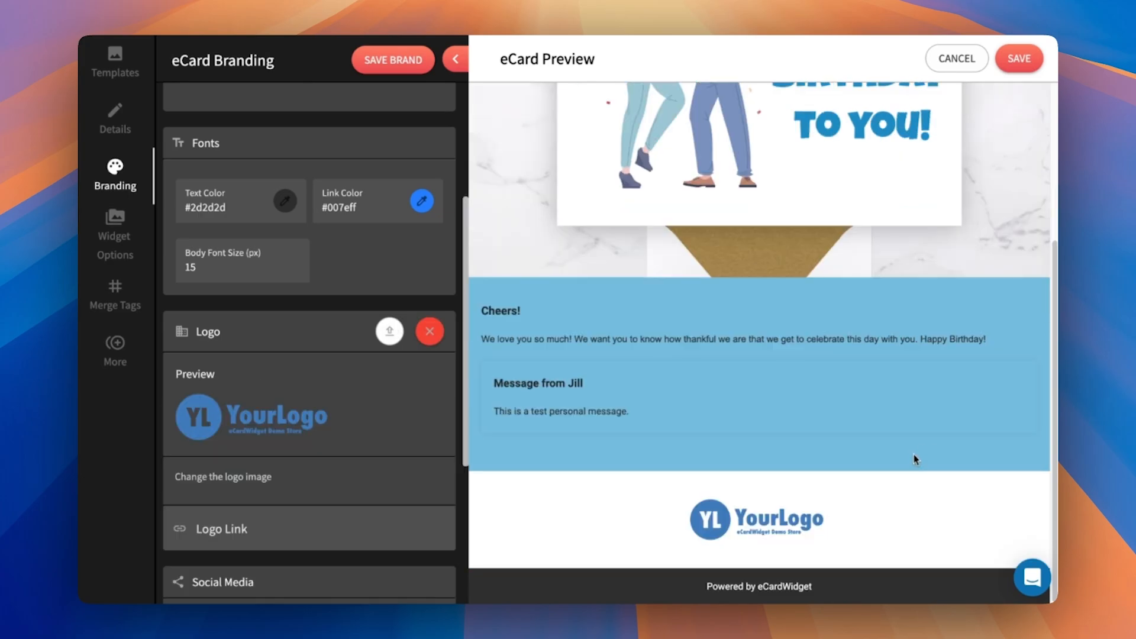
pyautogui.scroll(4, 377, 424)
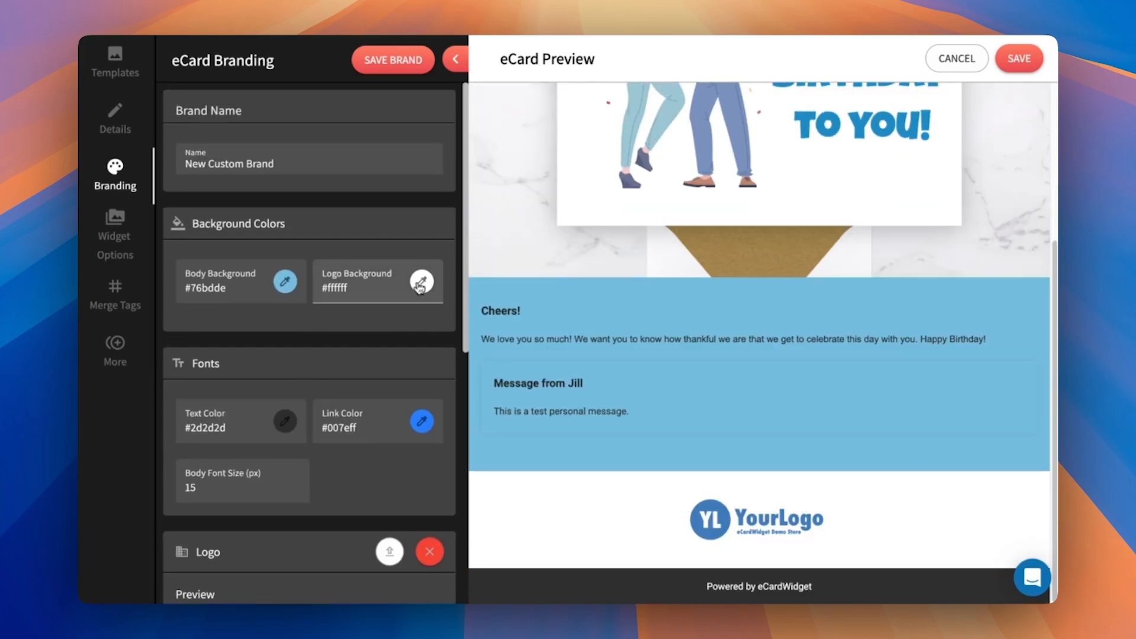
pyautogui.click(422, 281)
pyautogui.moveTo(407, 294); pyautogui.dragTo(183, 437)
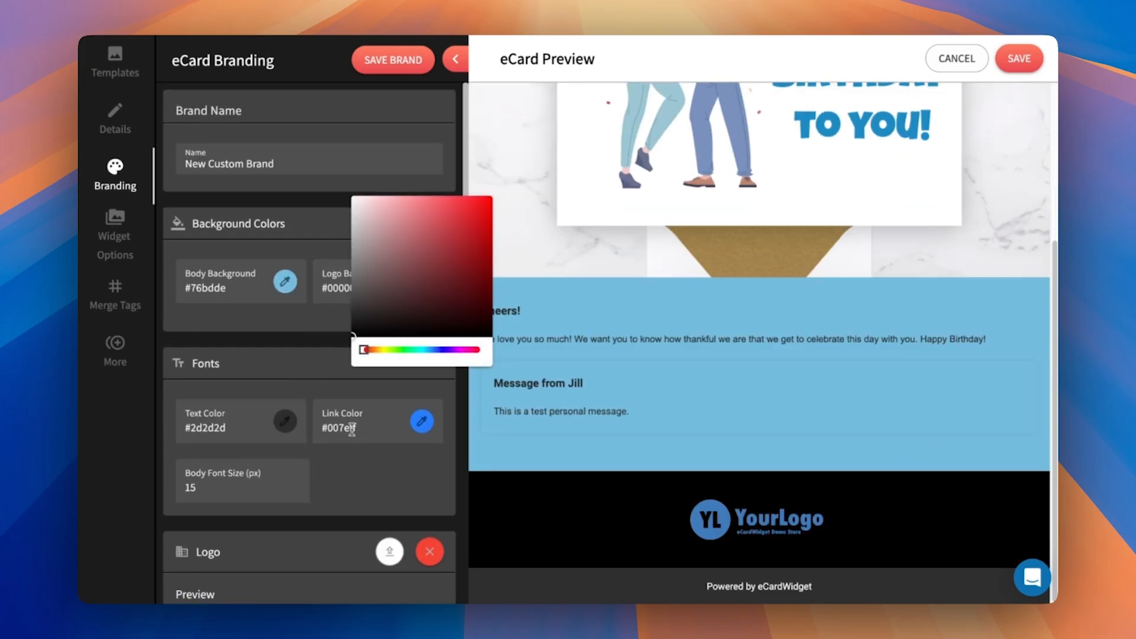
pyautogui.click(303, 391)
# - Set the brand's text color to dark blue #203157 and its body font size to 16 px
pyautogui.scroll(-3, 323, 367)
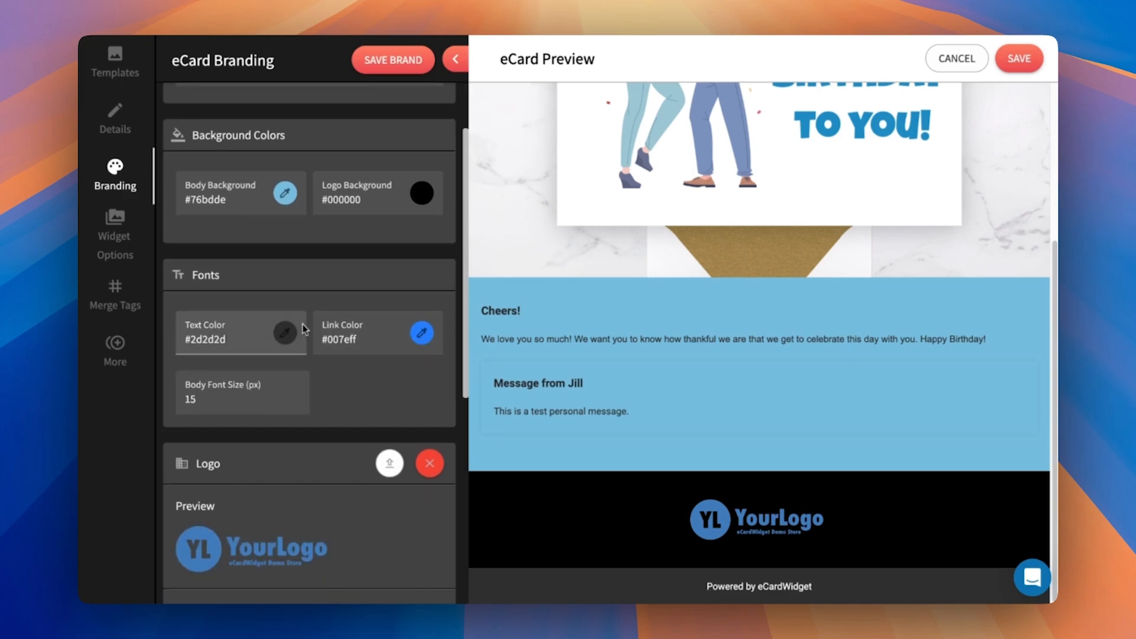
pyautogui.click(286, 333)
pyautogui.moveTo(220, 302); pyautogui.dragTo(109, 145)
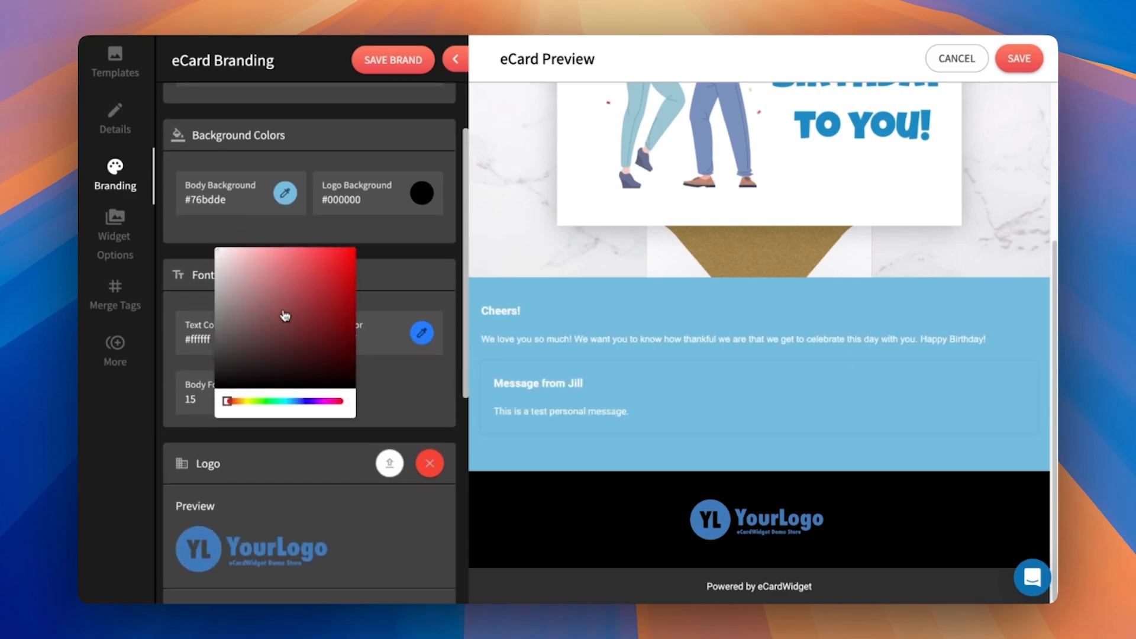
pyautogui.moveTo(284, 315); pyautogui.dragTo(204, 362)
pyautogui.click(363, 437)
pyautogui.click(290, 338)
pyautogui.moveTo(288, 265); pyautogui.dragTo(301, 340)
pyautogui.click(437, 428)
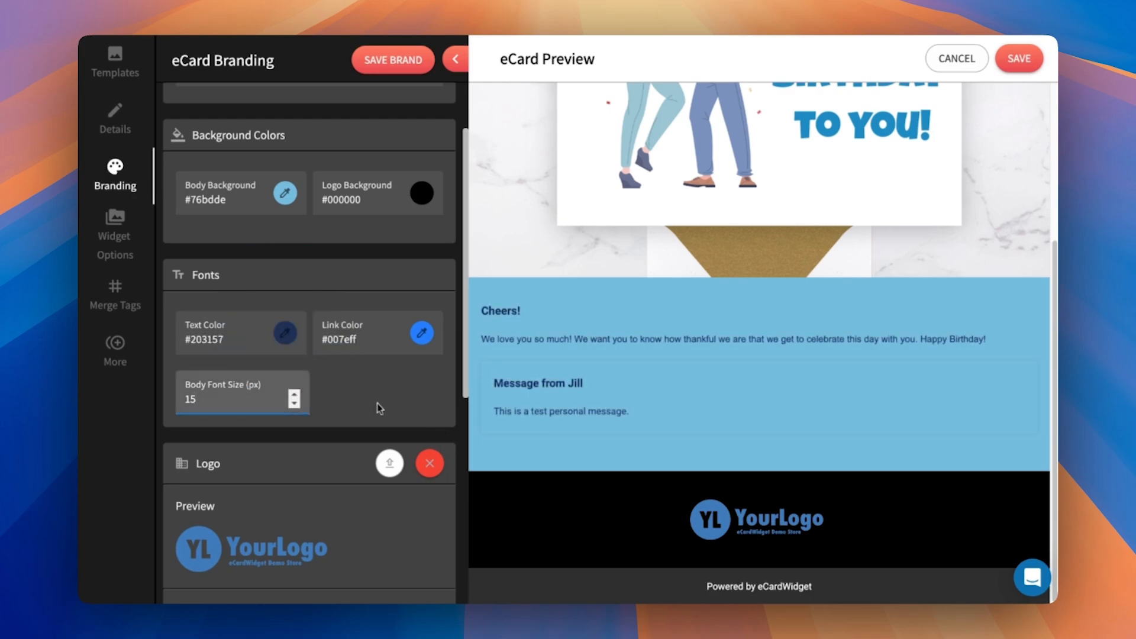
pyautogui.click(294, 394)
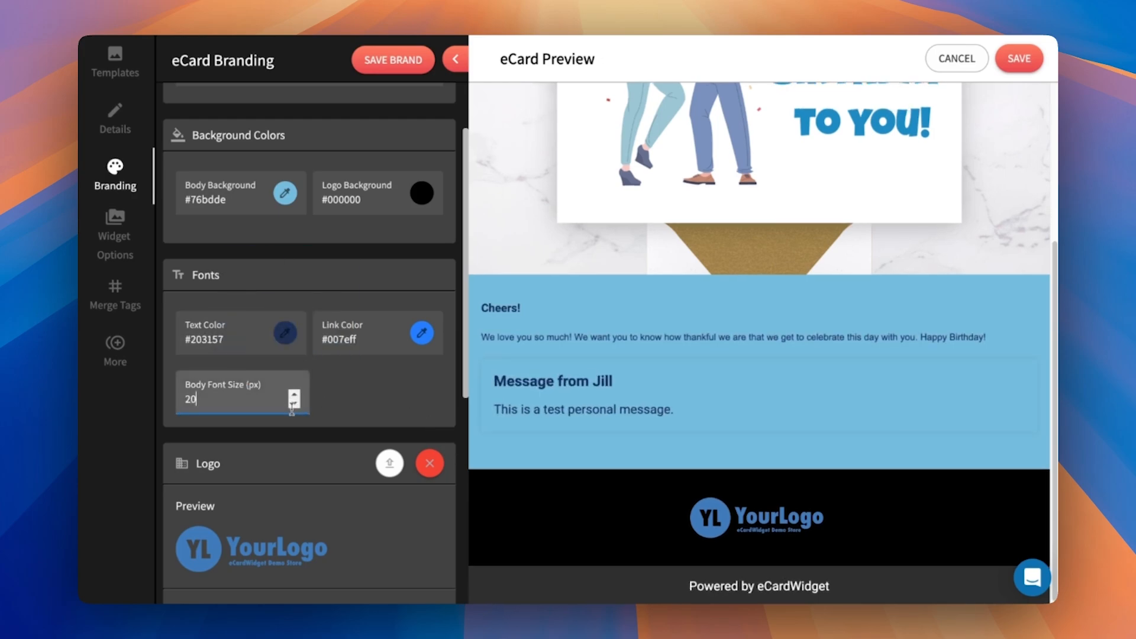
pyautogui.click(294, 394)
pyautogui.scroll(-7, 261, 385)
pyautogui.click(223, 367)
pyautogui.write('https://sociallink')
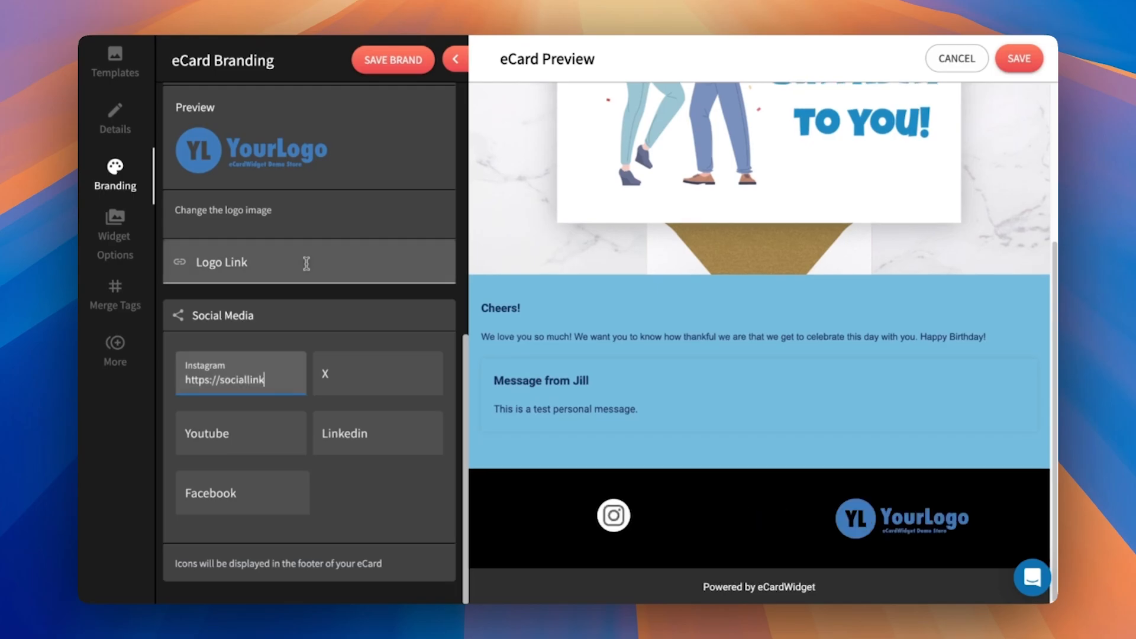
pyautogui.click(408, 385)
pyautogui.write('https://sociallink')
pyautogui.click(261, 425)
pyautogui.write('https://sociallink')
pyautogui.click(378, 436)
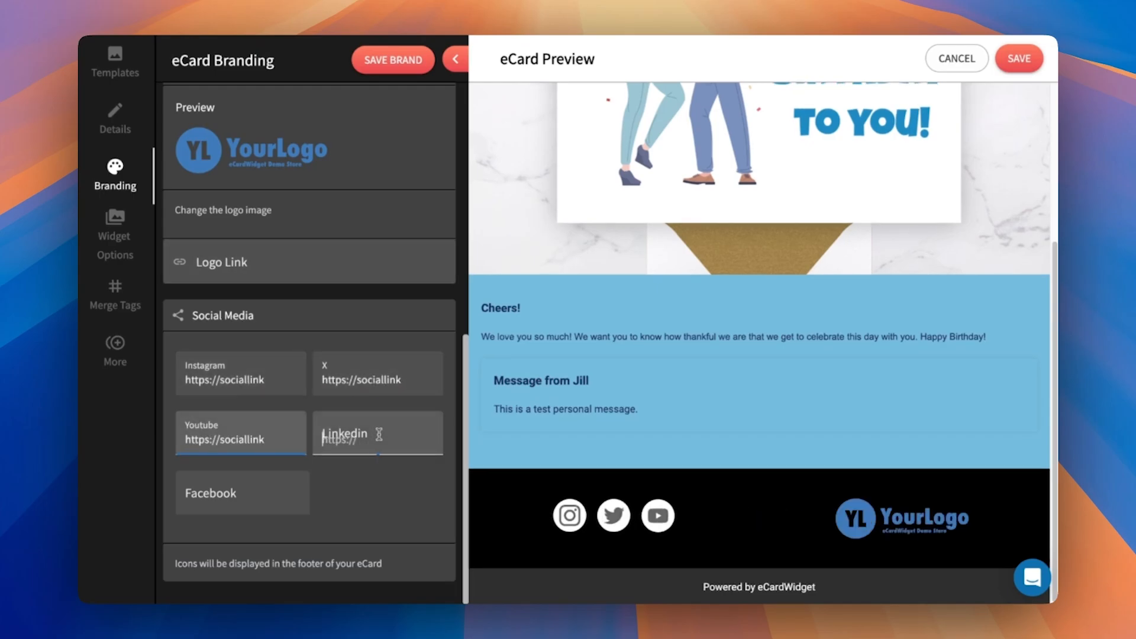
pyautogui.write('https://sociallink')
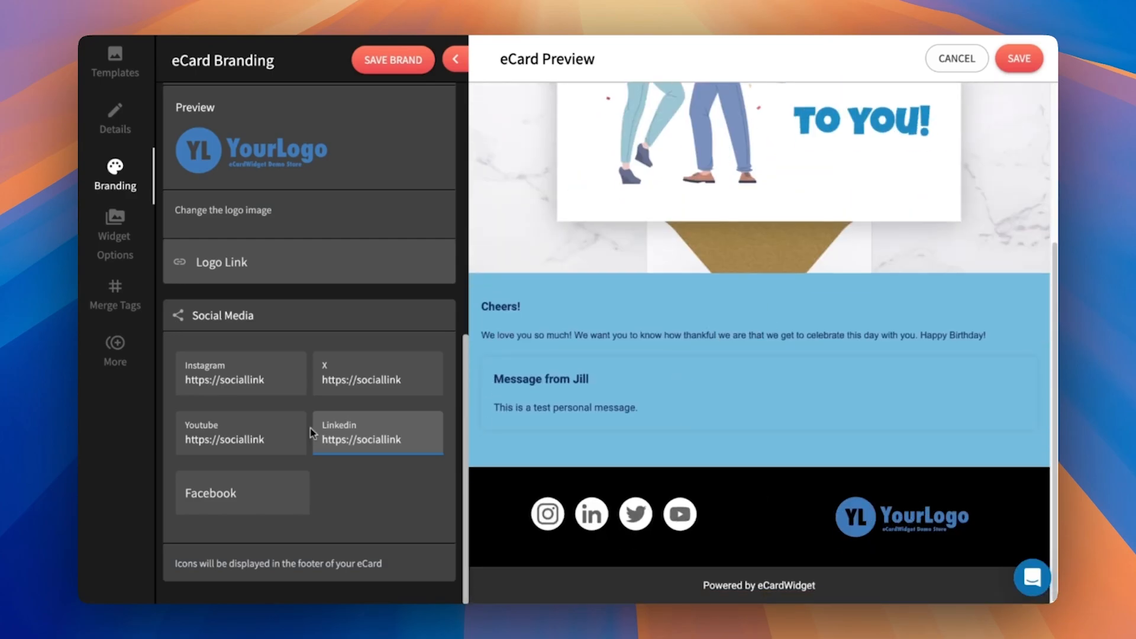
pyautogui.click(763, 495)
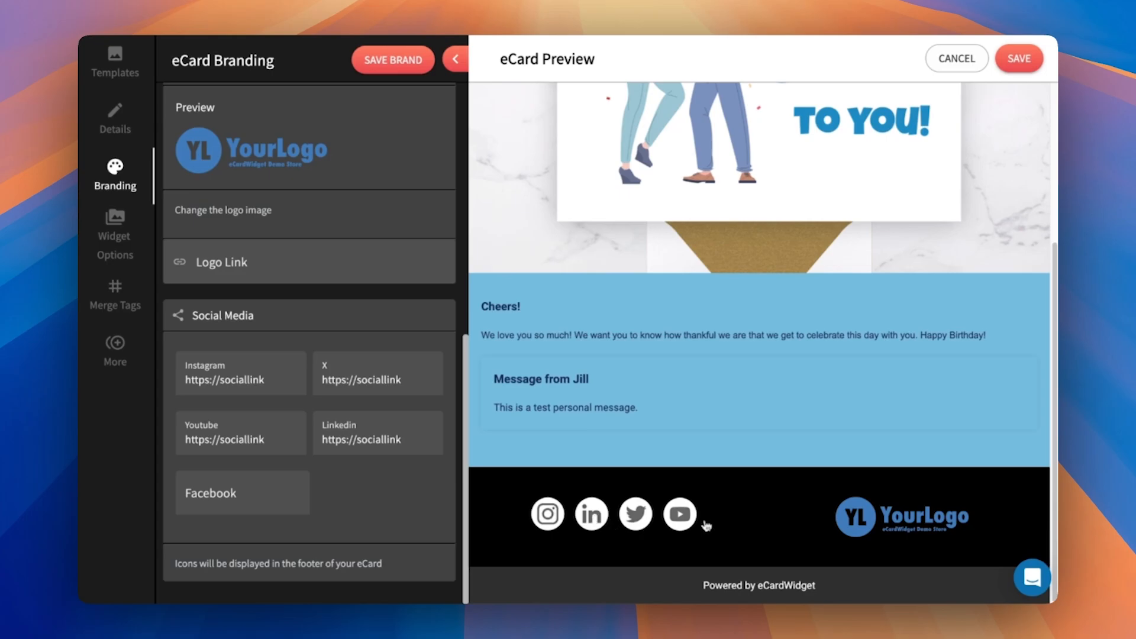
# - Save the custom brand and choose New Custom Brand as the eCard's brand
pyautogui.scroll(10, 381, 314)
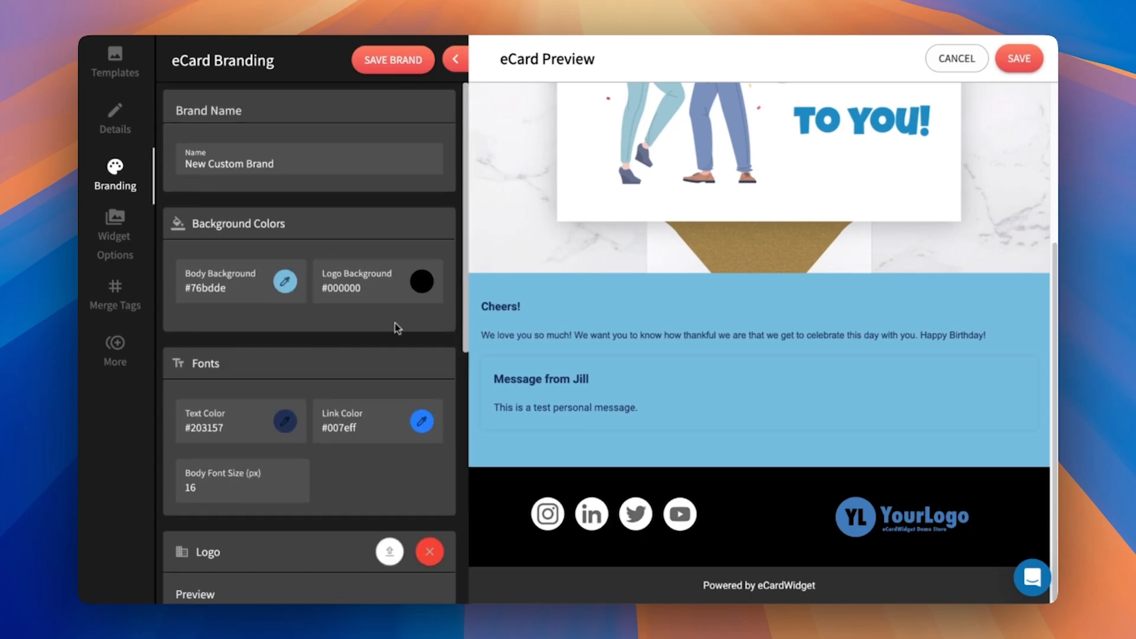
pyautogui.click(387, 62)
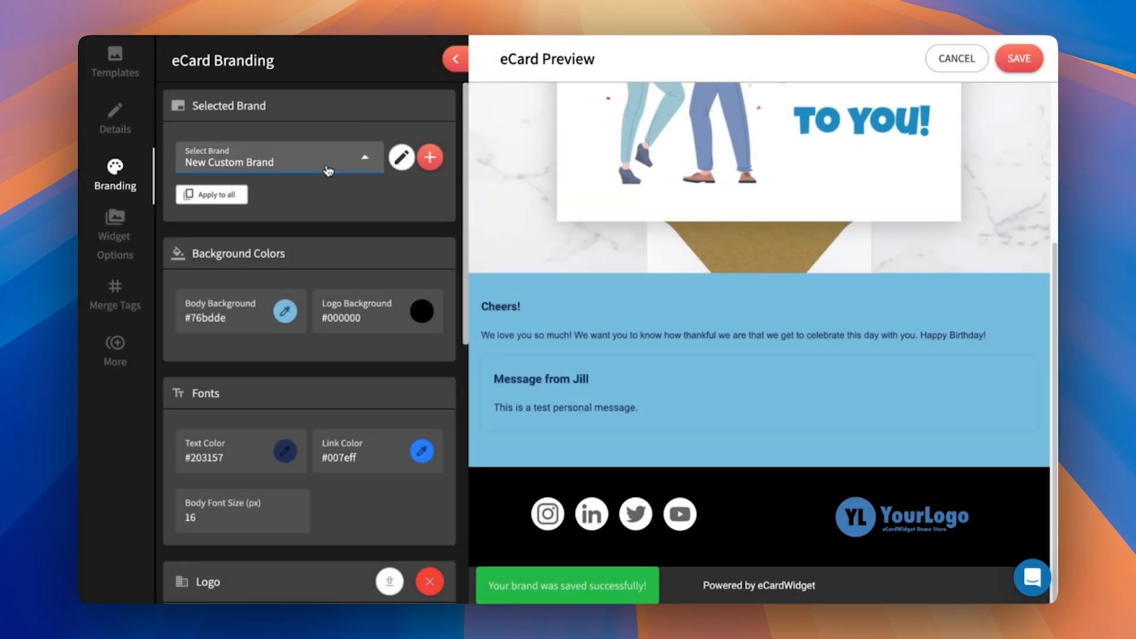
pyautogui.click(262, 163)
pyautogui.click(261, 214)
pyautogui.click(216, 194)
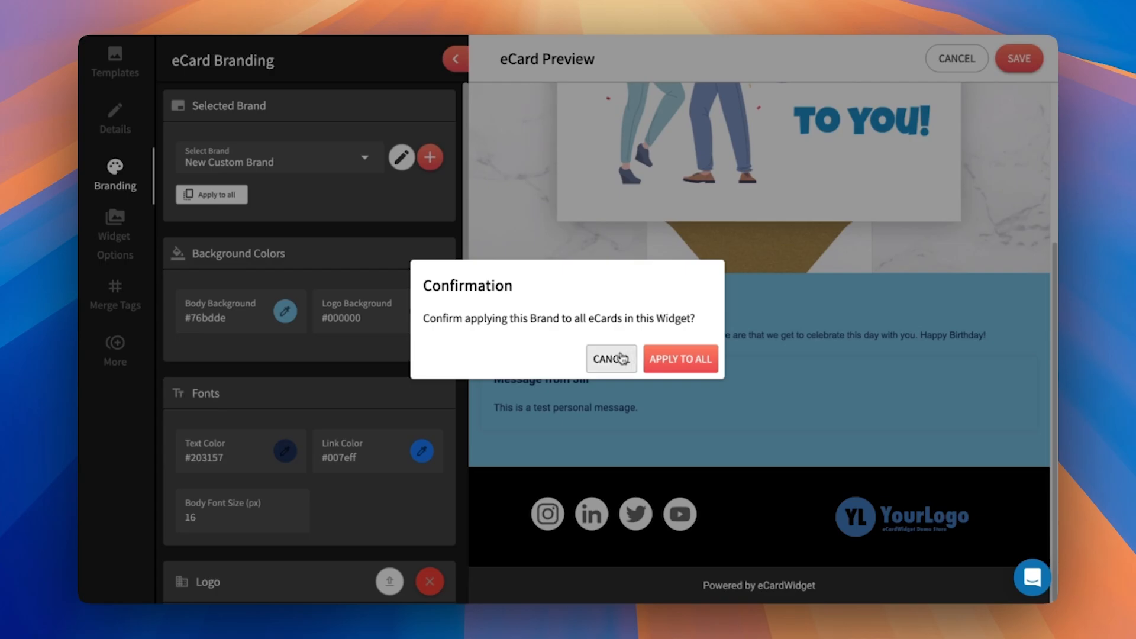
pyautogui.click(620, 359)
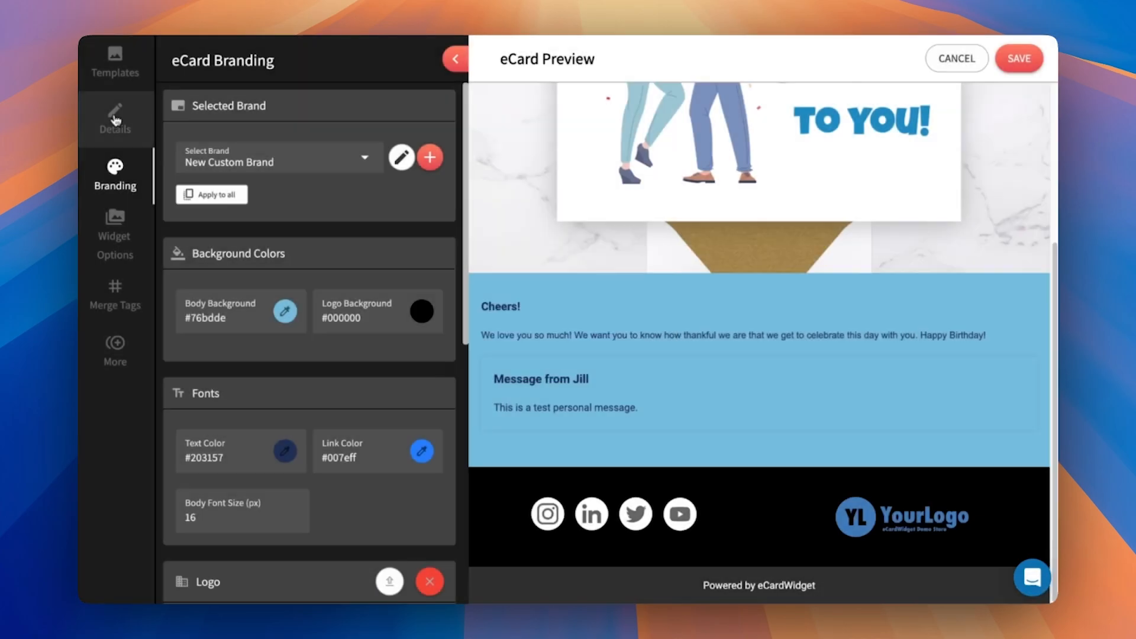
# - Search the stock images for Celebration and confetti, and set the image of confetti over a concert crowd as the eCard's backdrop
pyautogui.click(116, 120)
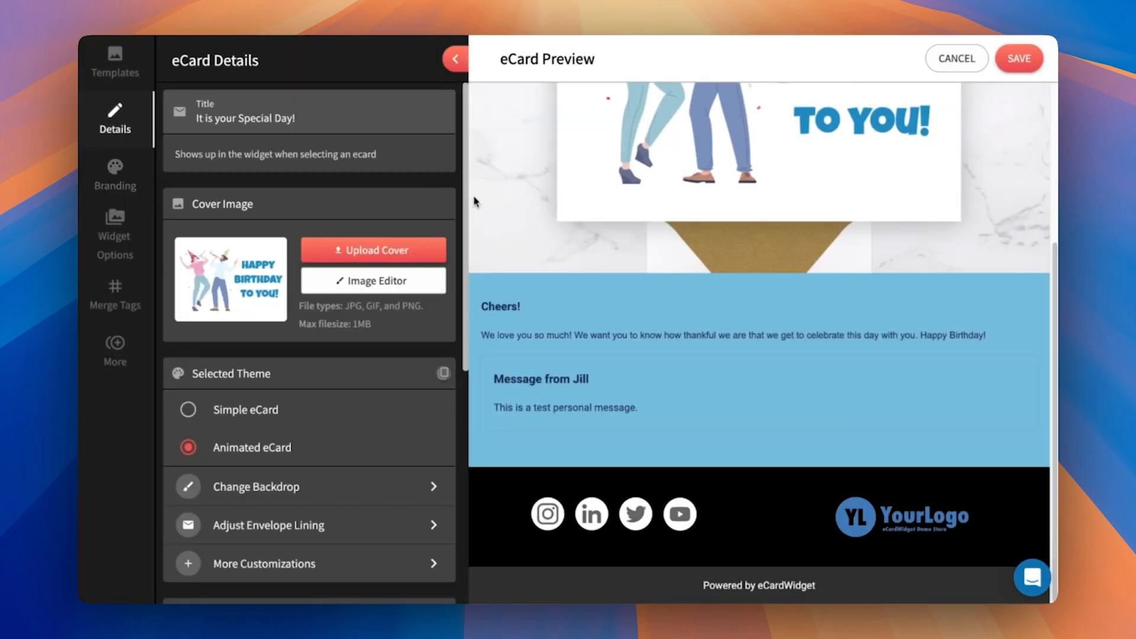
pyautogui.scroll(-3, 370, 392)
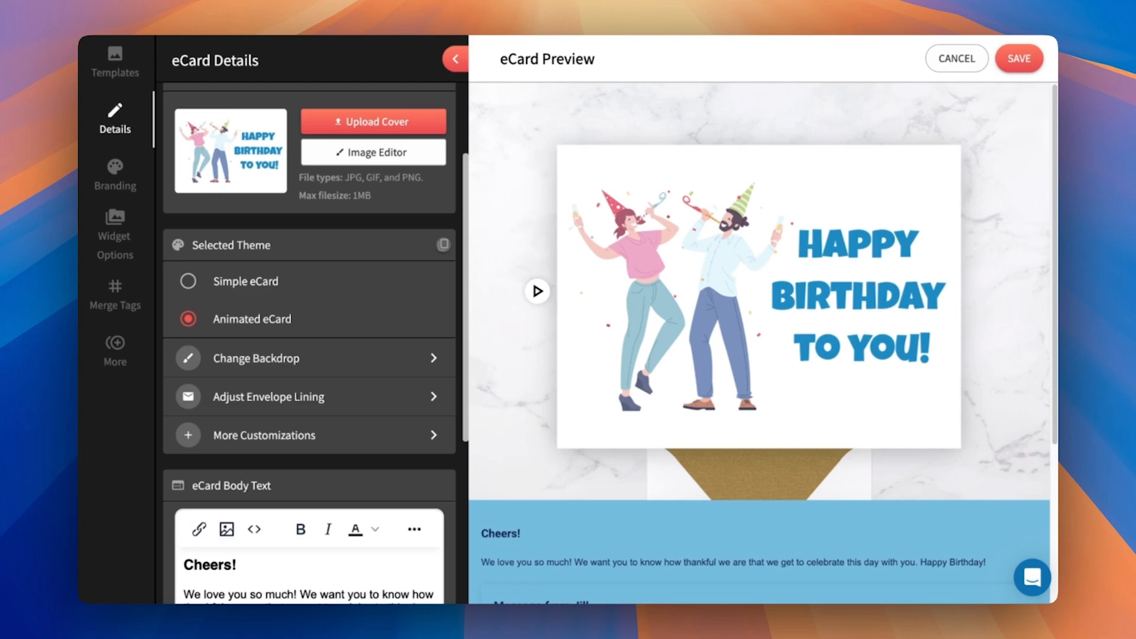
pyautogui.click(313, 362)
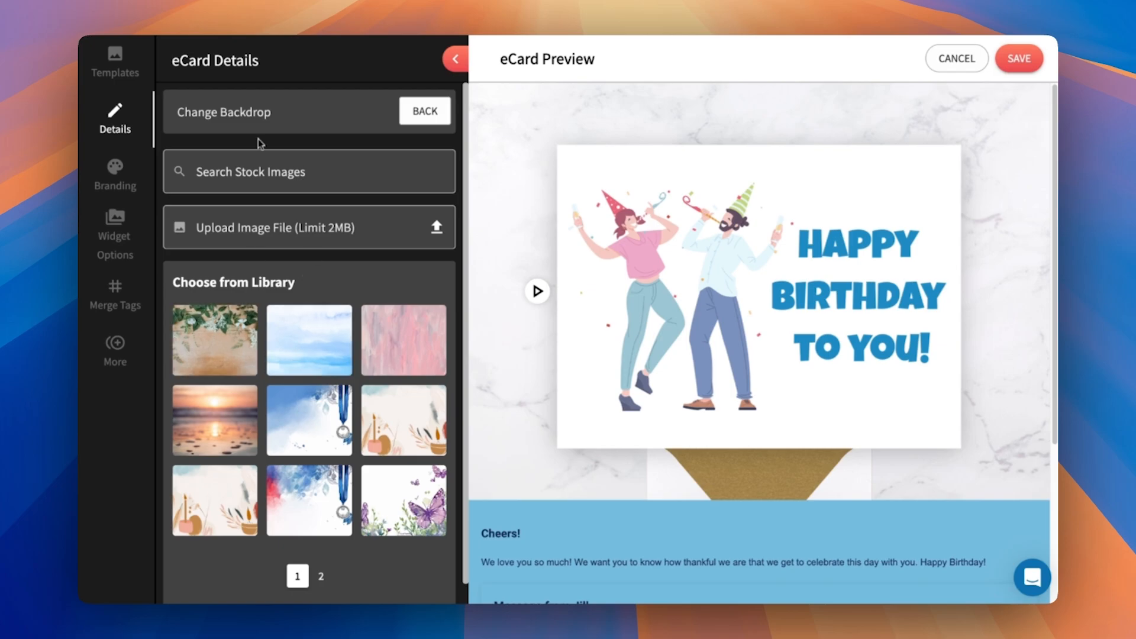
pyautogui.click(268, 163)
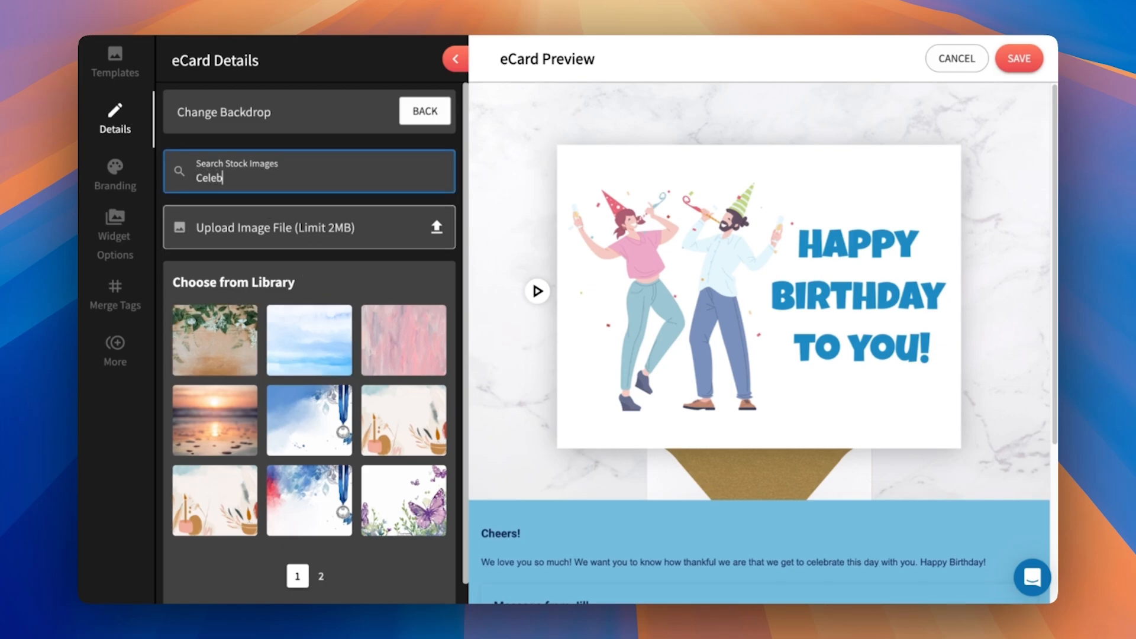
pyautogui.press('Return')
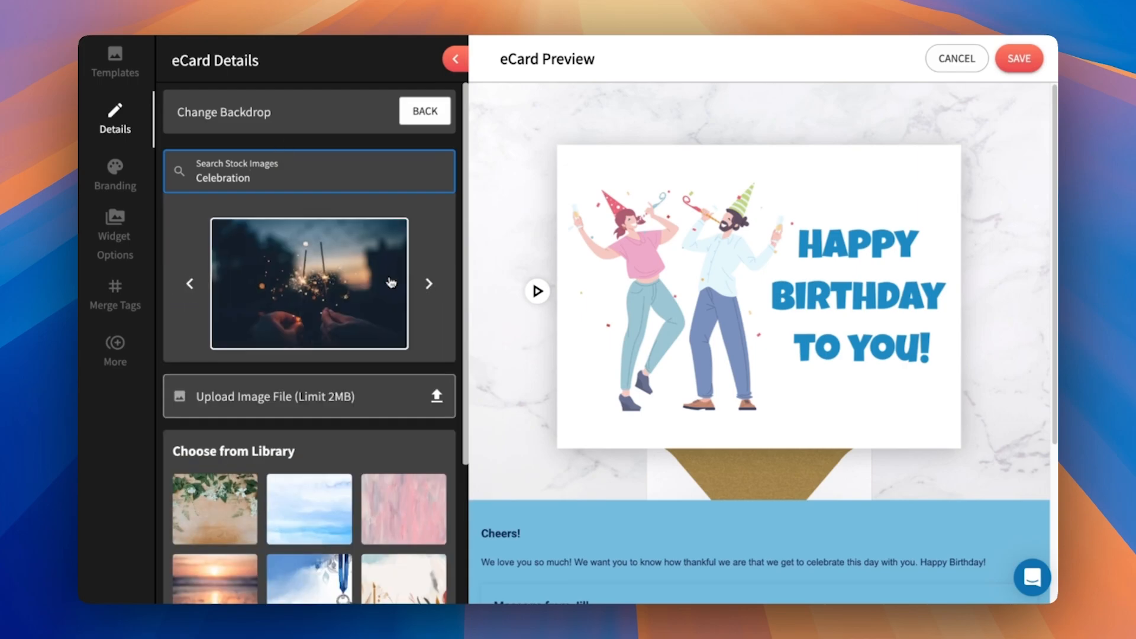
pyautogui.click(430, 284)
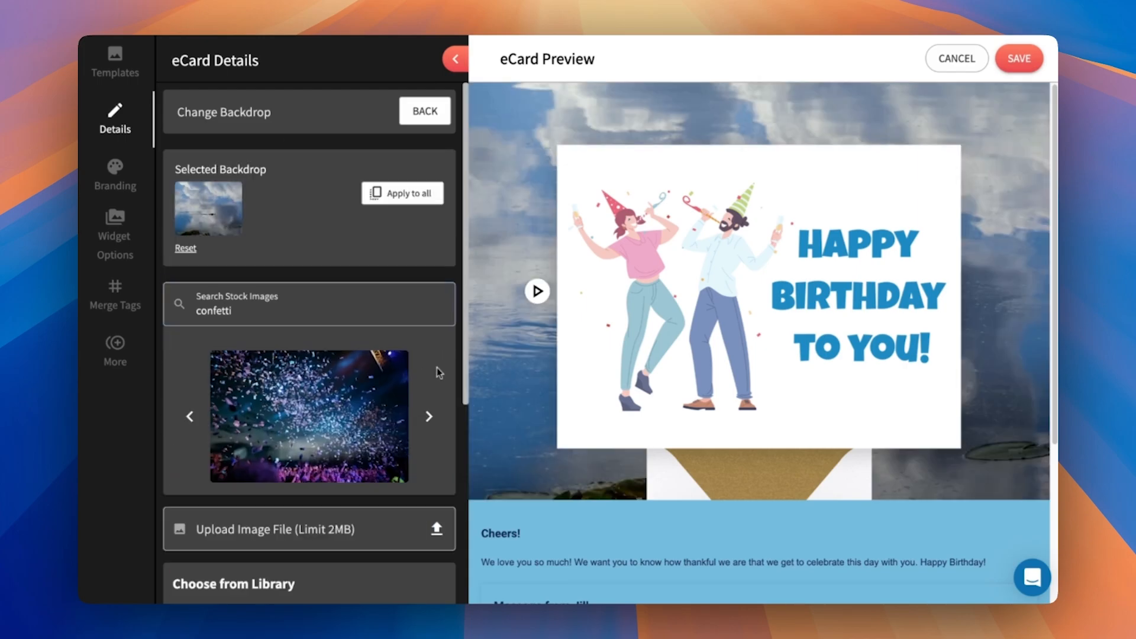
pyautogui.click(400, 372)
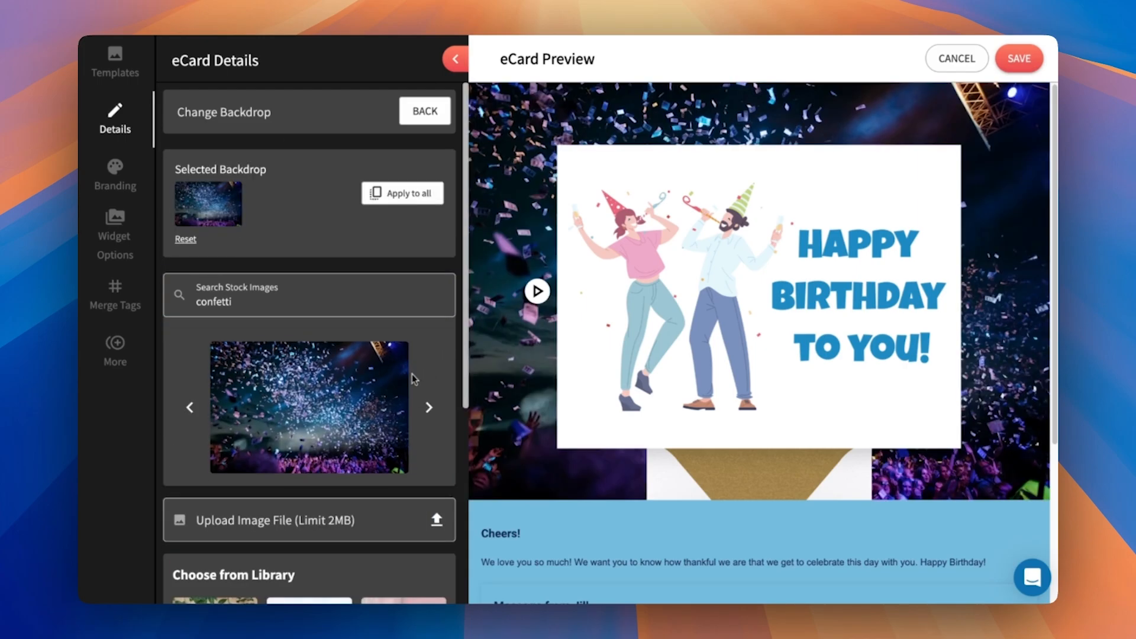
pyautogui.scroll(-4, 692, 347)
pyautogui.scroll(4, 698, 358)
pyautogui.click(417, 119)
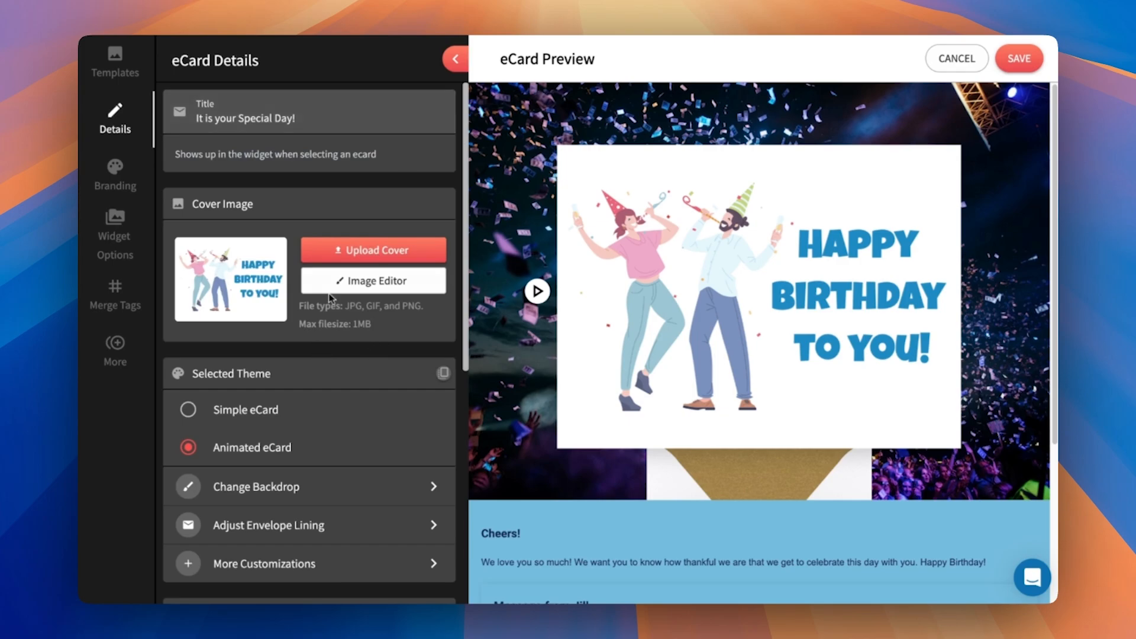
# - Try the Simple eCard theme on the birthday eCard and return to the Animated eCard theme
pyautogui.scroll(-3, 337, 315)
pyautogui.scroll(-5, 859, 436)
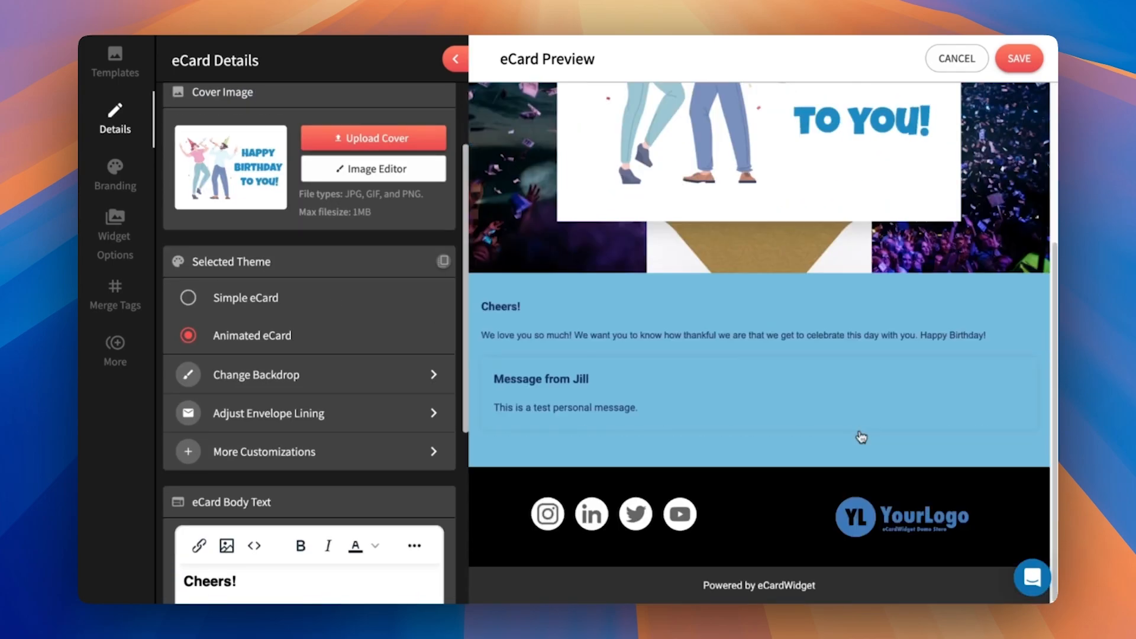
pyautogui.scroll(5, 856, 436)
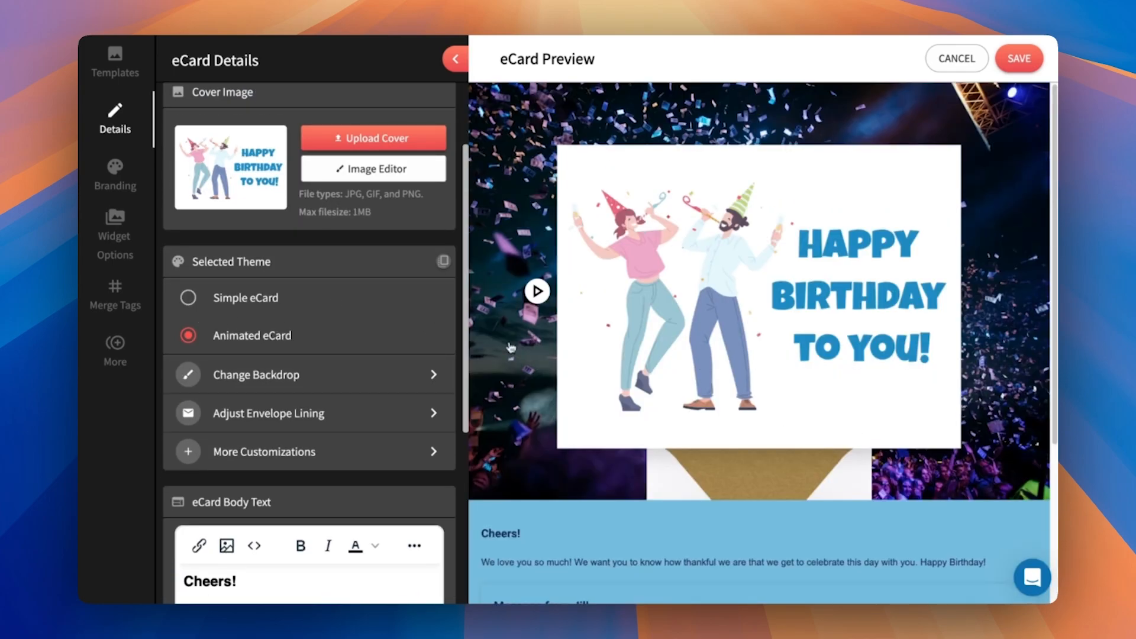
pyautogui.click(187, 299)
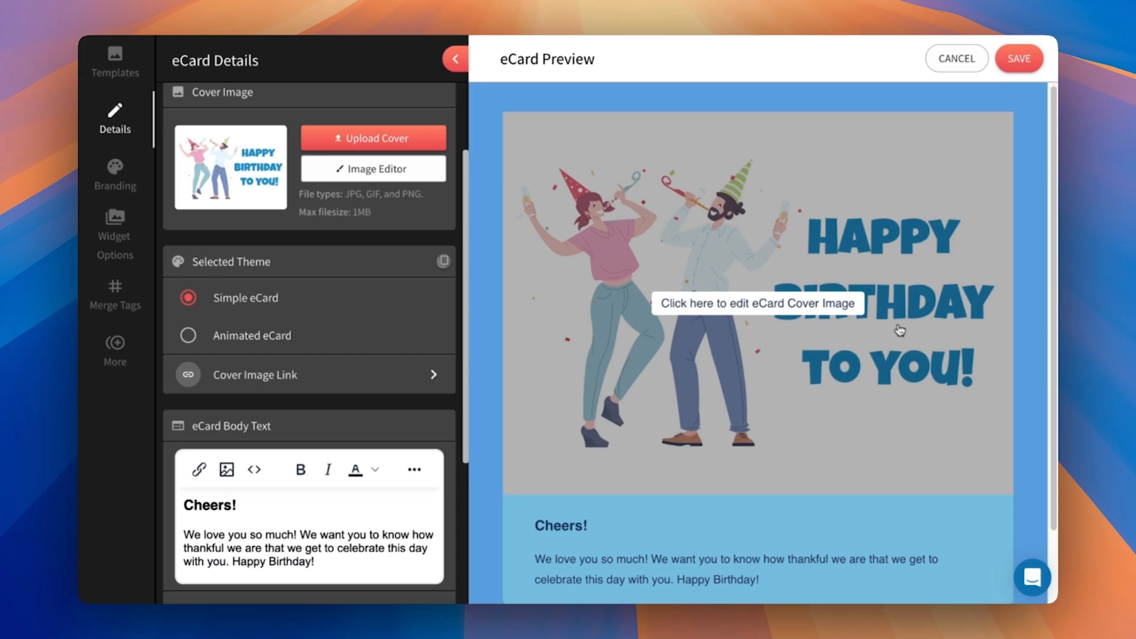
pyautogui.scroll(-2, 859, 390)
pyautogui.scroll(2, 859, 389)
pyautogui.click(190, 339)
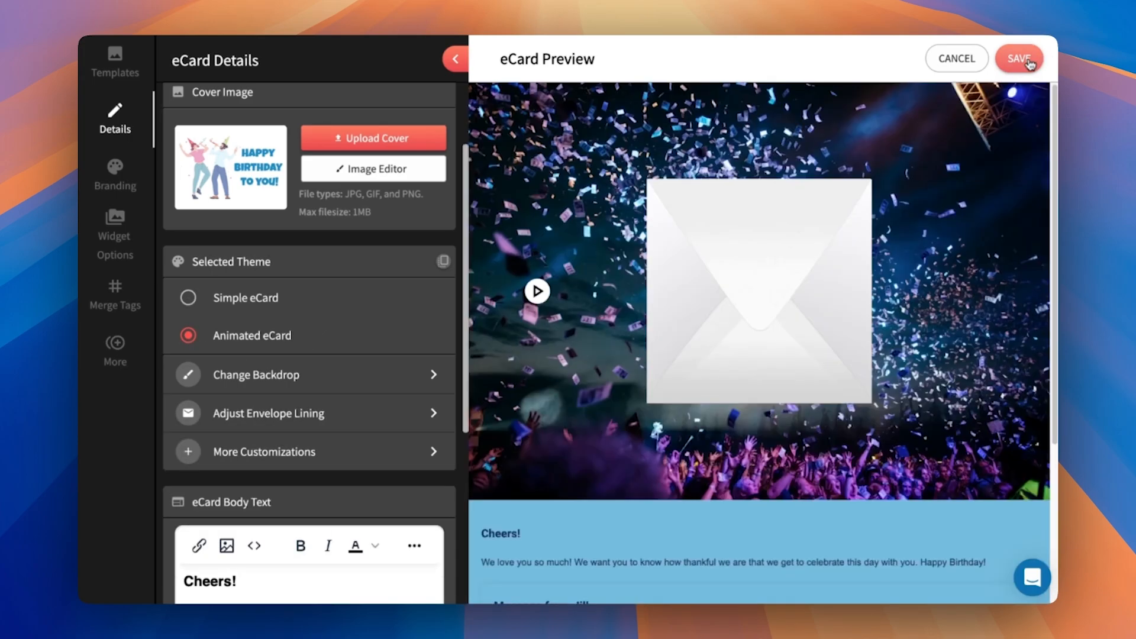
# - Save the birthday eCard and leave the widget editor, discarding unsaved widget changes
pyautogui.click(1018, 58)
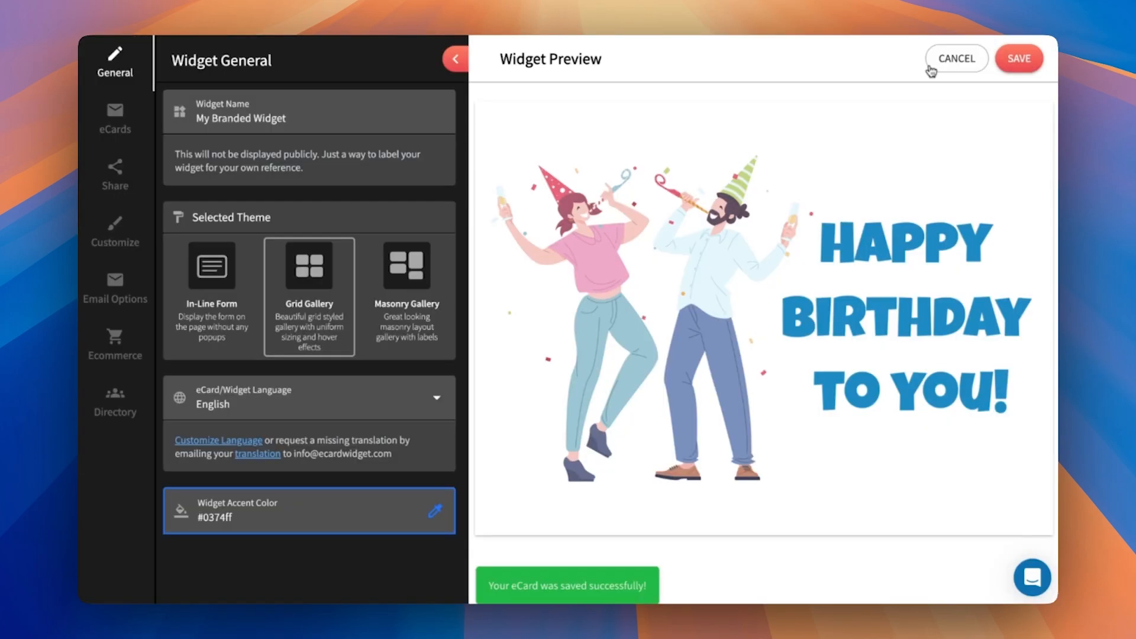
pyautogui.click(941, 59)
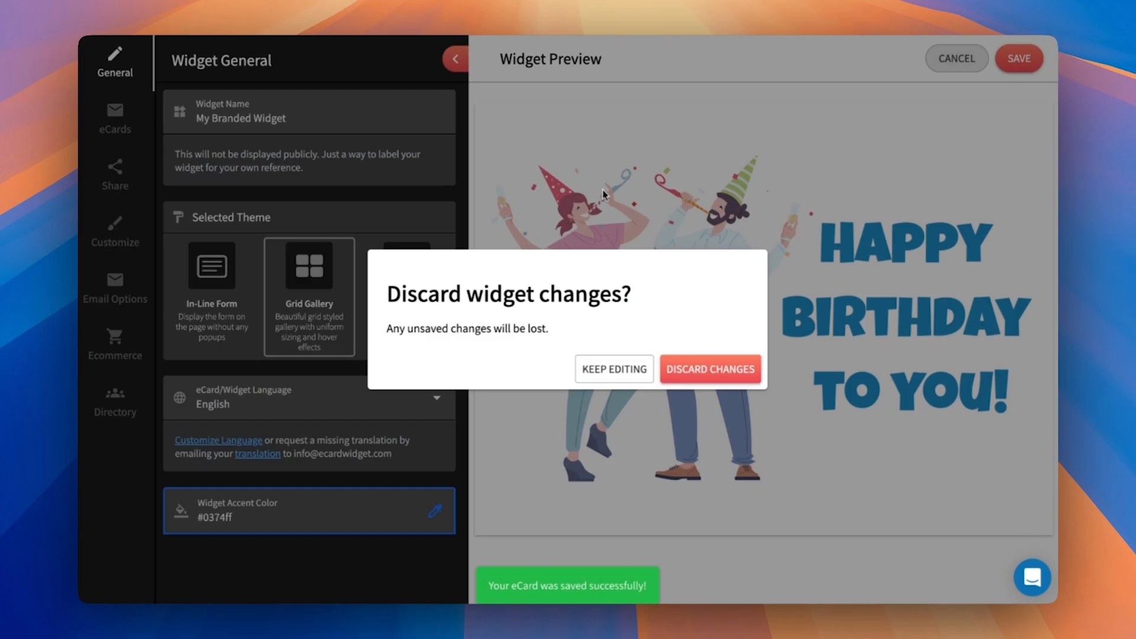
pyautogui.click(678, 372)
# - Reopen the branded widget containing the birthday eCard for editing and start a new eCard in it
pyautogui.scroll(-2, 509, 465)
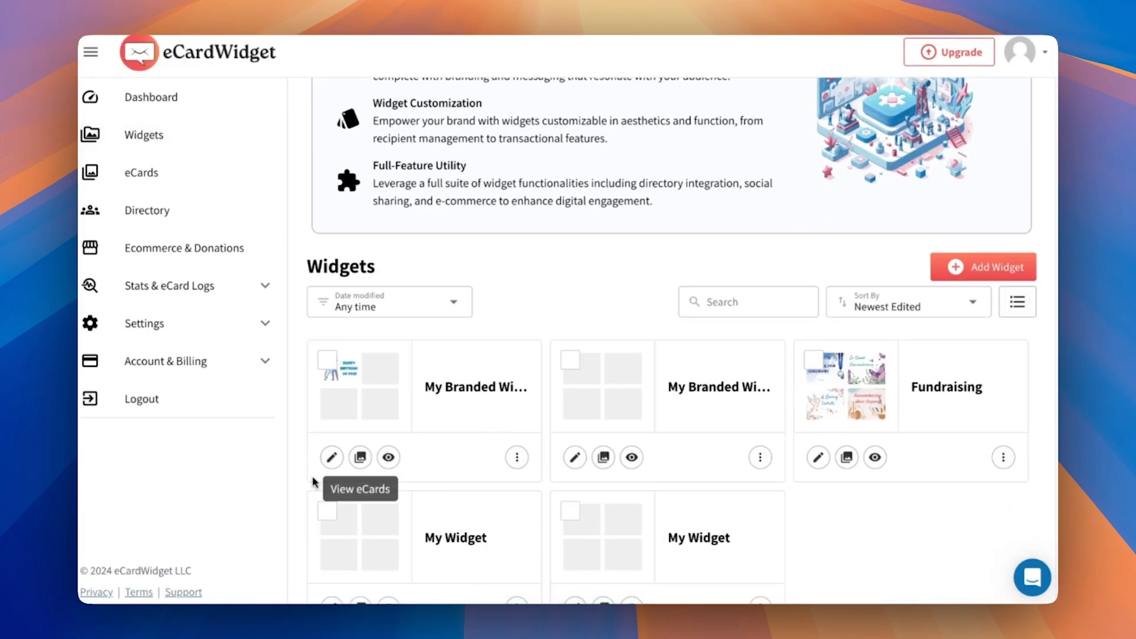
pyautogui.click(332, 456)
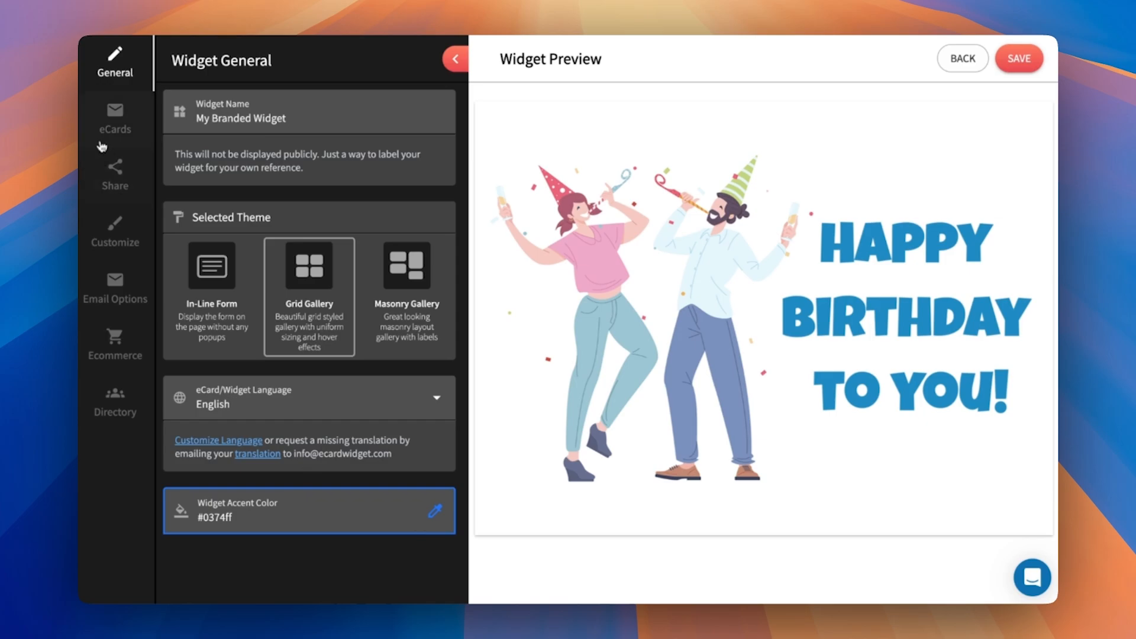
pyautogui.click(106, 142)
pyautogui.click(308, 110)
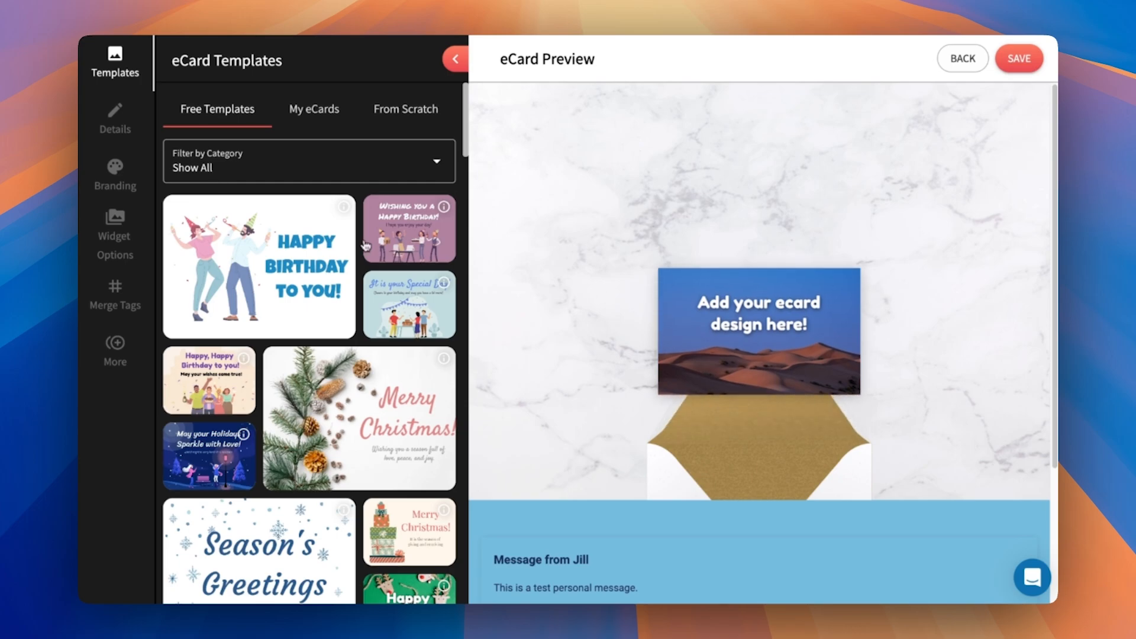
# - Set the new eCard's theme to Simple eCard and check its preview and brand settings
pyautogui.click(126, 120)
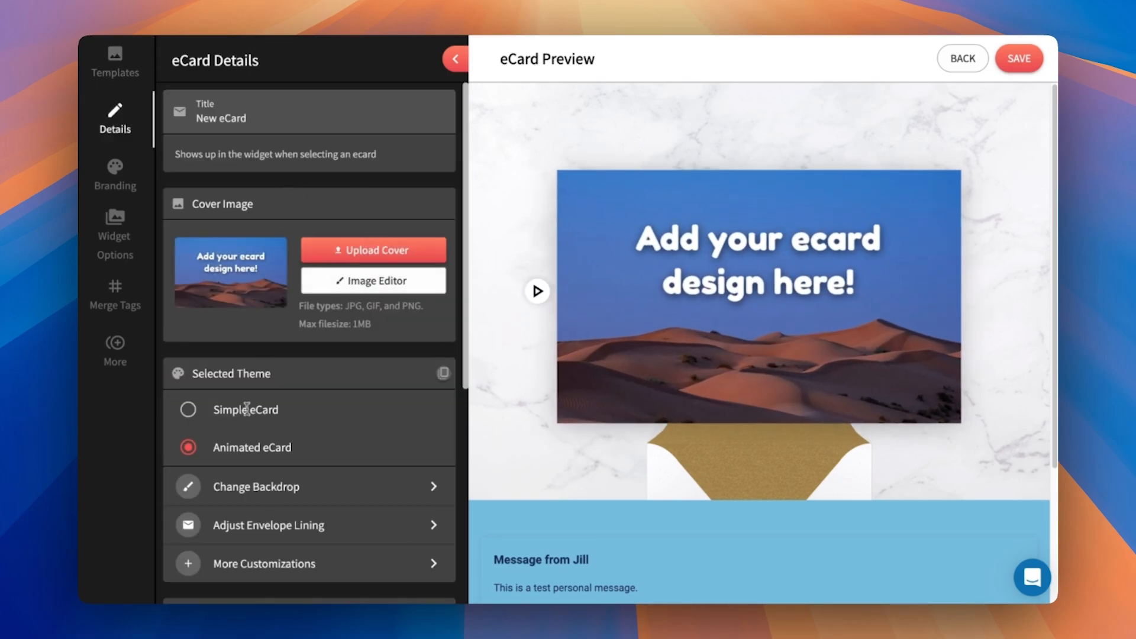
pyautogui.click(187, 410)
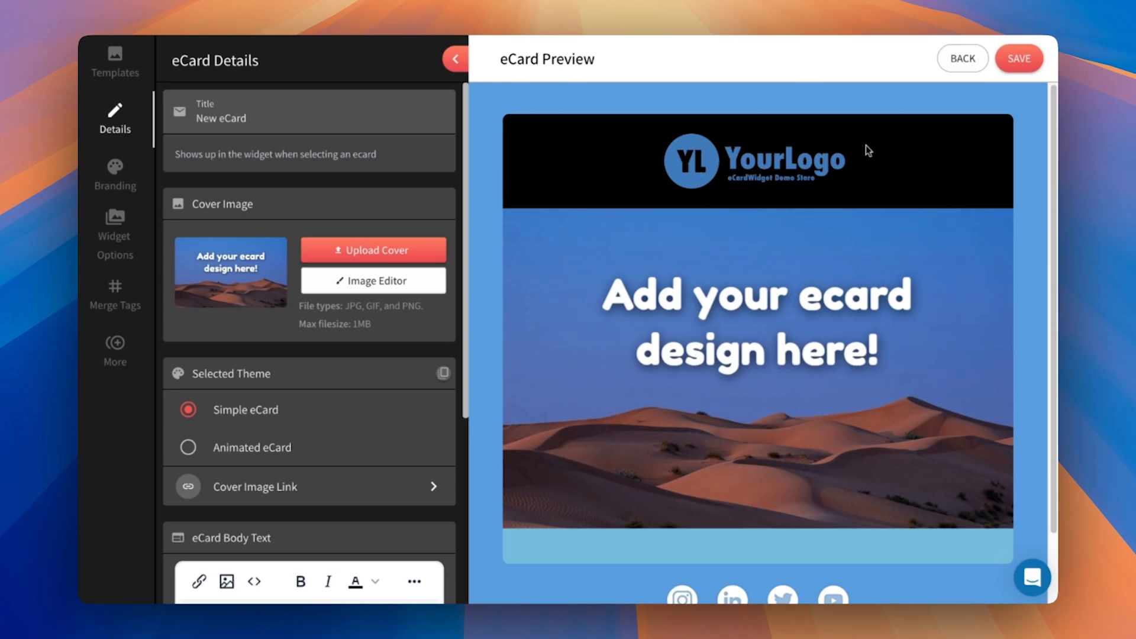
pyautogui.scroll(-2, 828, 248)
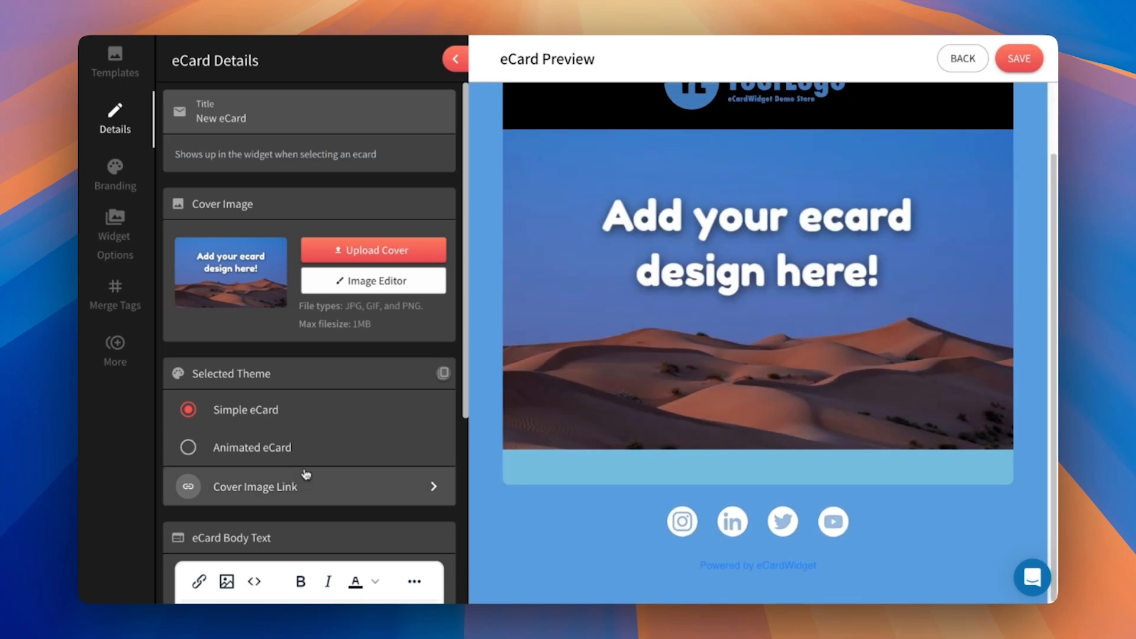
pyautogui.scroll(2, 480, 291)
pyautogui.scroll(-2, 885, 502)
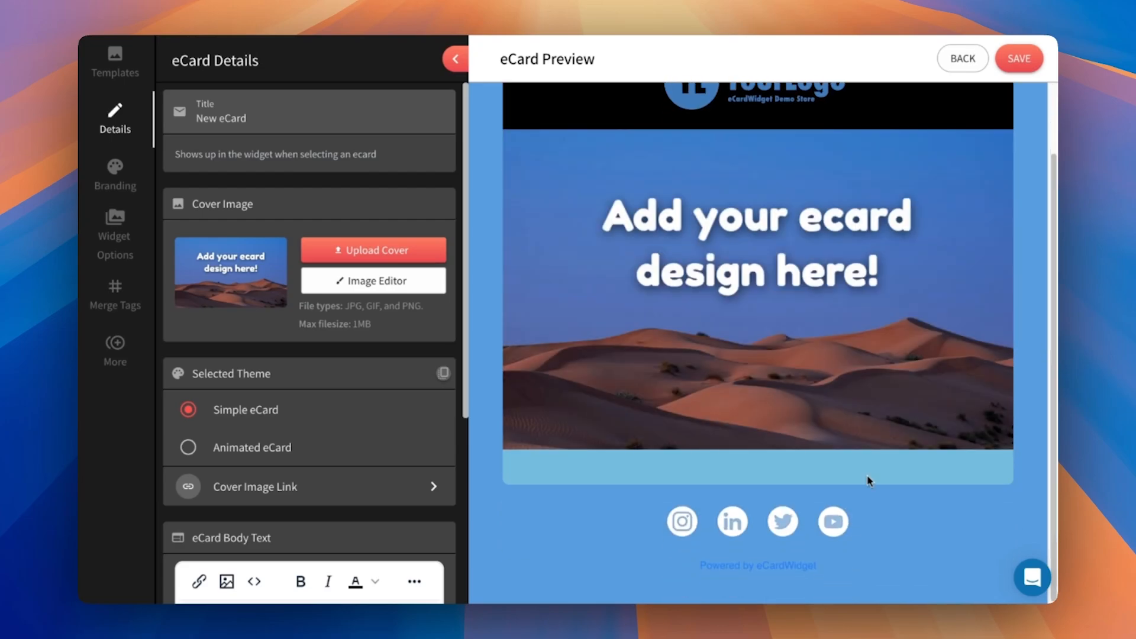
pyautogui.scroll(2, 885, 503)
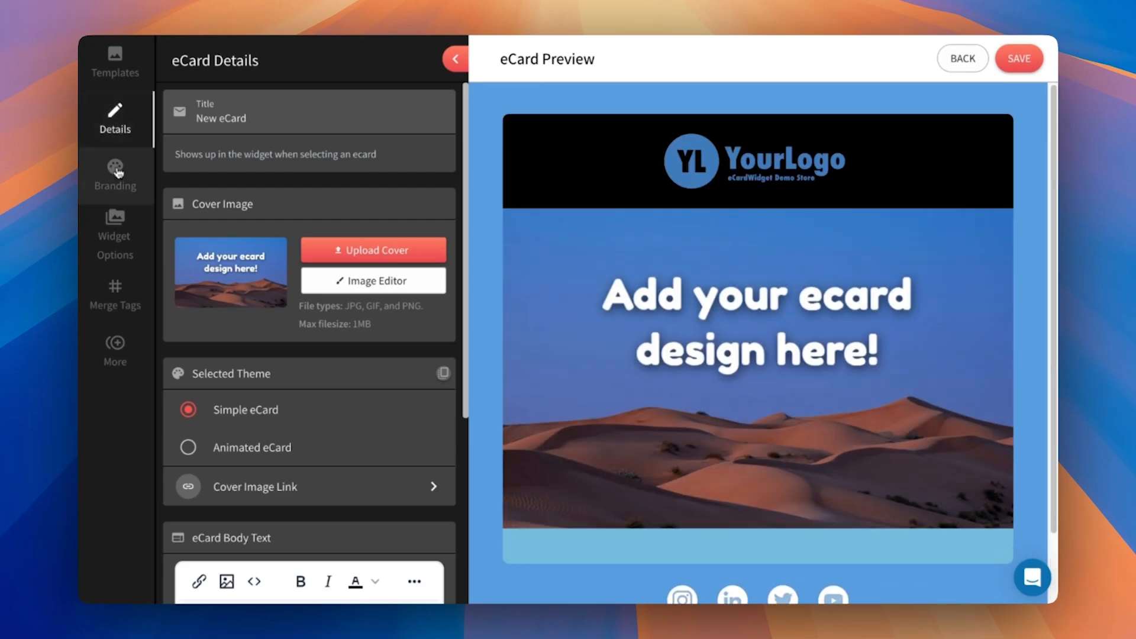
pyautogui.click(115, 174)
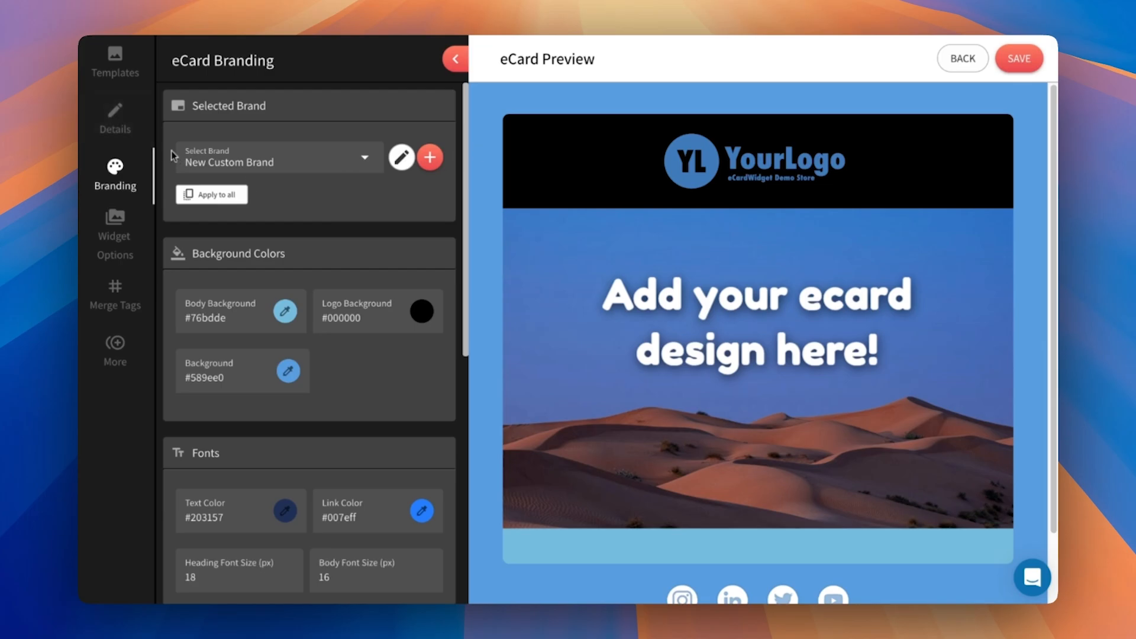
pyautogui.click(114, 121)
# - Apply the purple "Wishing you a Happy Birthday!" template to the new eCard and save it
pyautogui.click(115, 62)
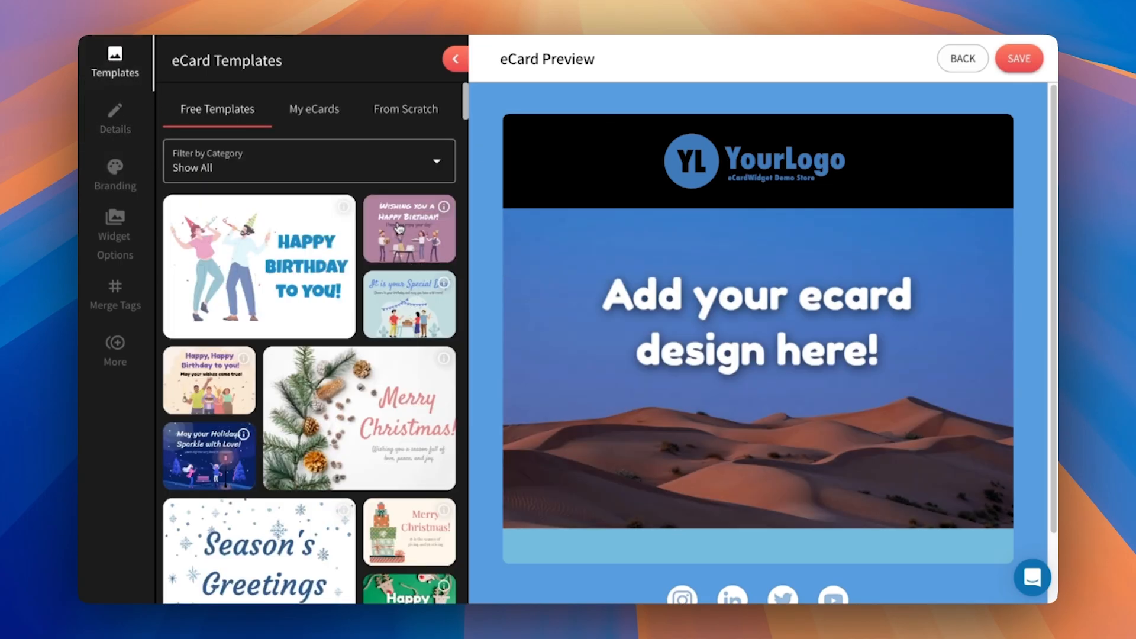
pyautogui.click(408, 238)
pyautogui.click(691, 335)
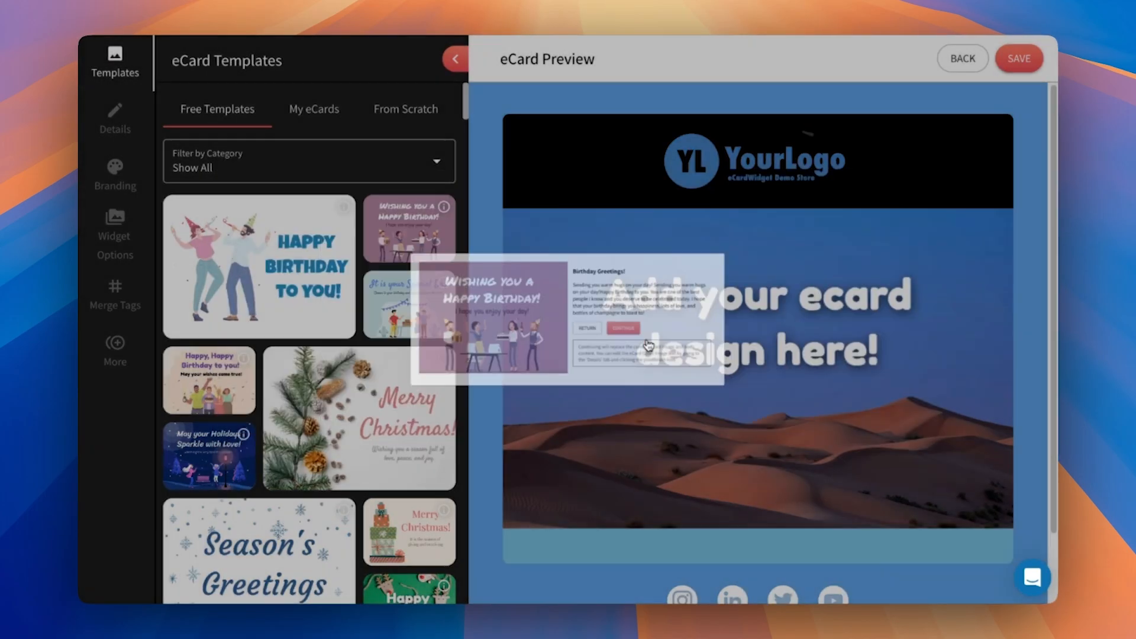
pyautogui.click(1010, 54)
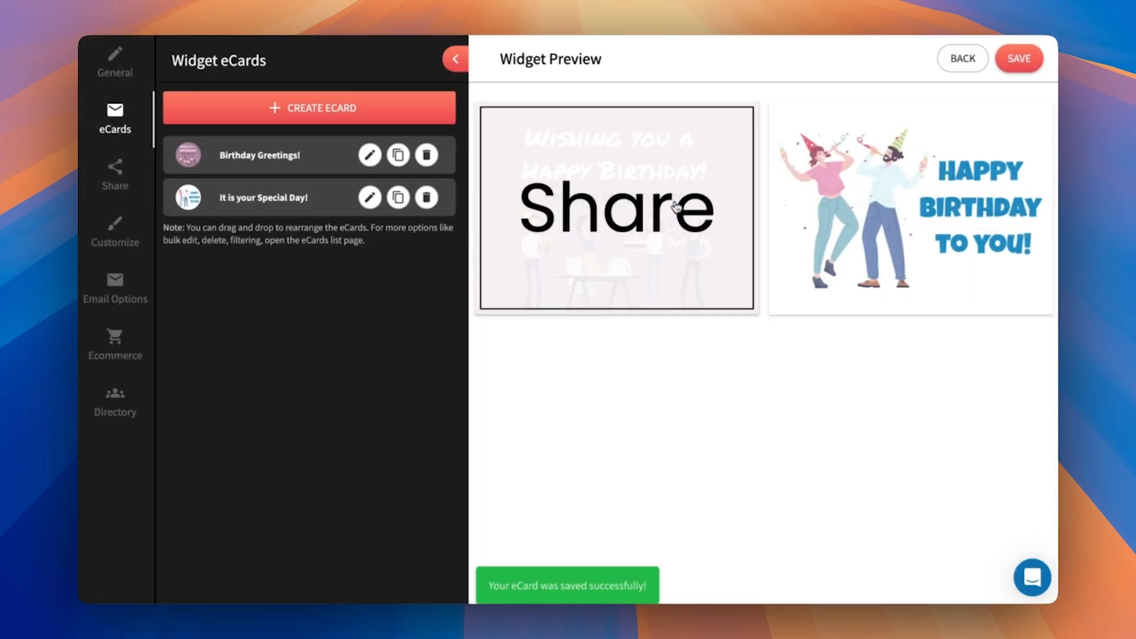
# - Examine the Email and Share options of the Birthday Greetings! eCard in the widget preview and close the form
pyautogui.click(496, 172)
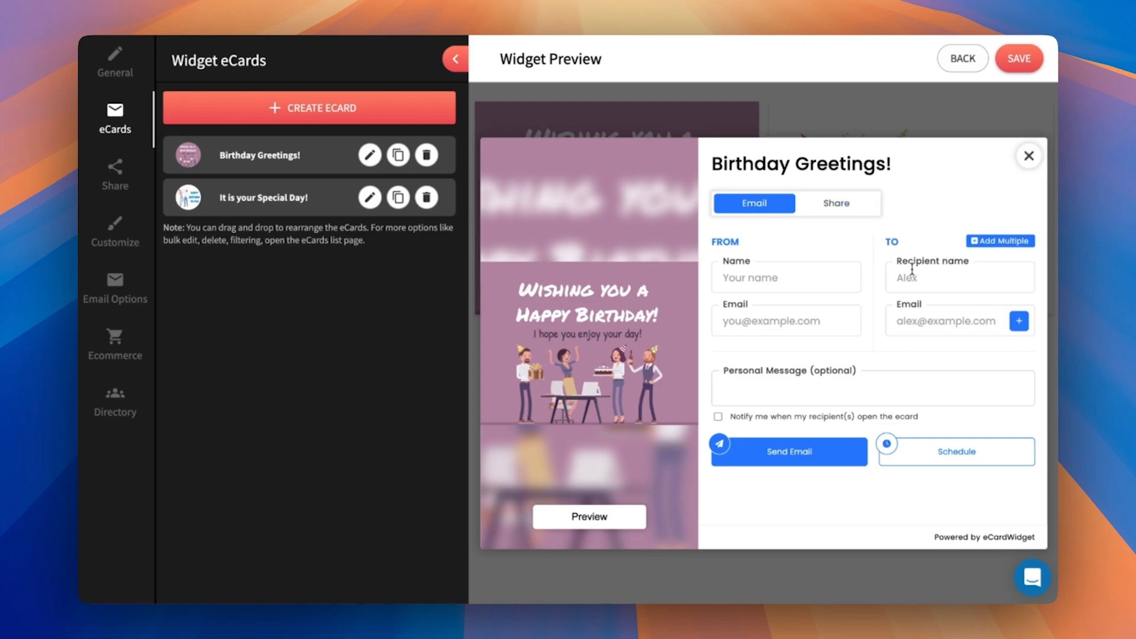
pyautogui.click(813, 210)
pyautogui.click(1028, 155)
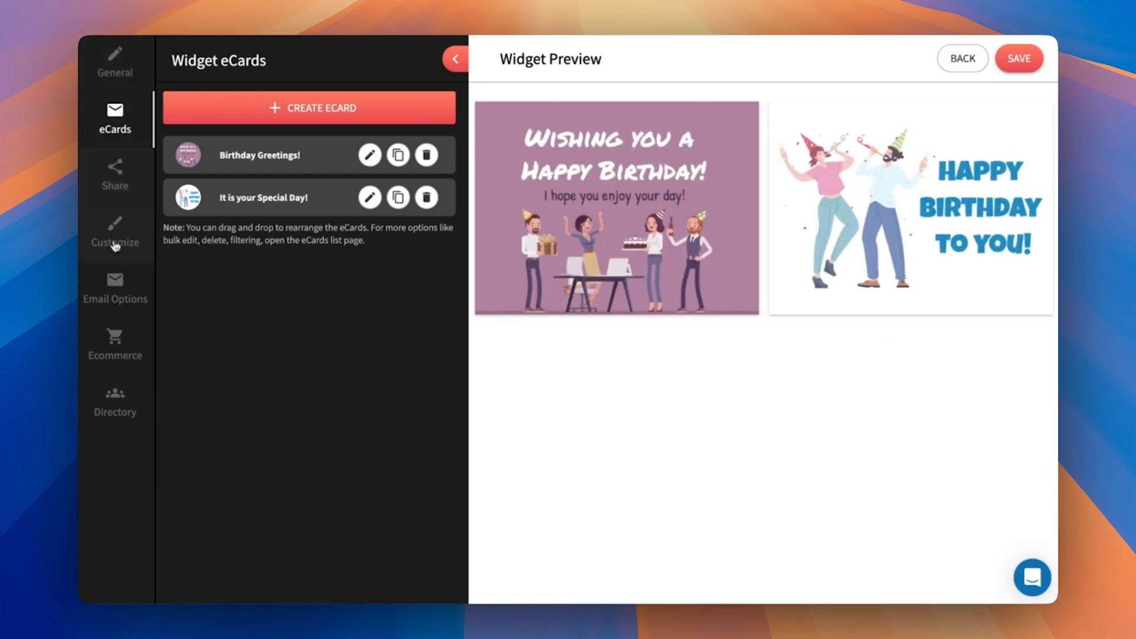
# - Set the widget accent color to teal blue, #2b9cc4, with the Birthday Greetings! form open in the preview
pyautogui.click(122, 58)
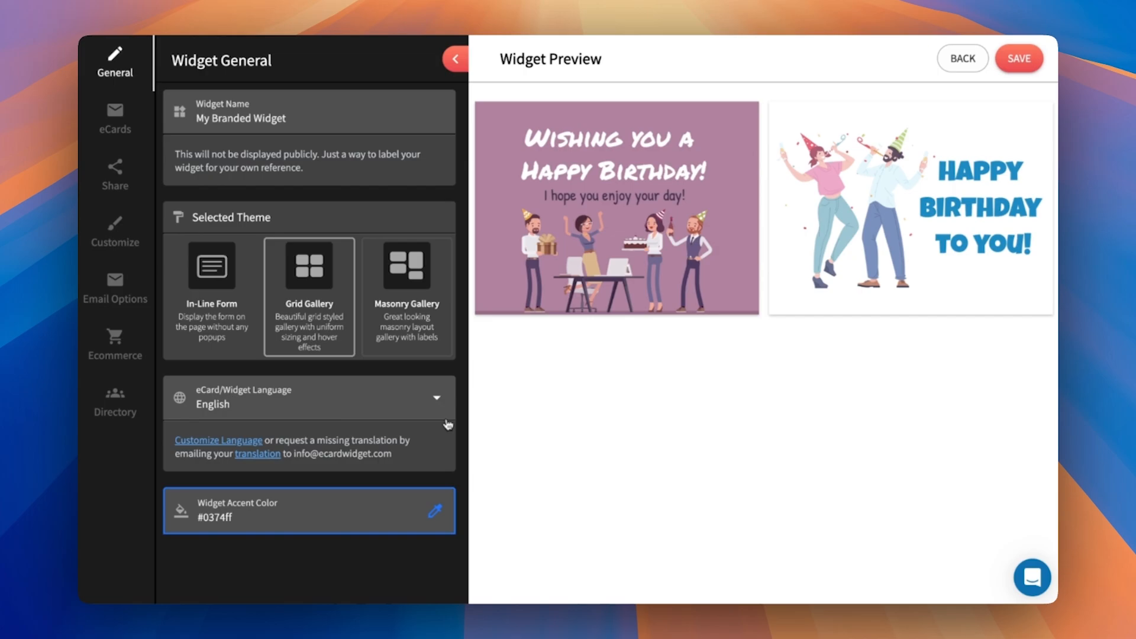
pyautogui.click(436, 512)
pyautogui.click(680, 295)
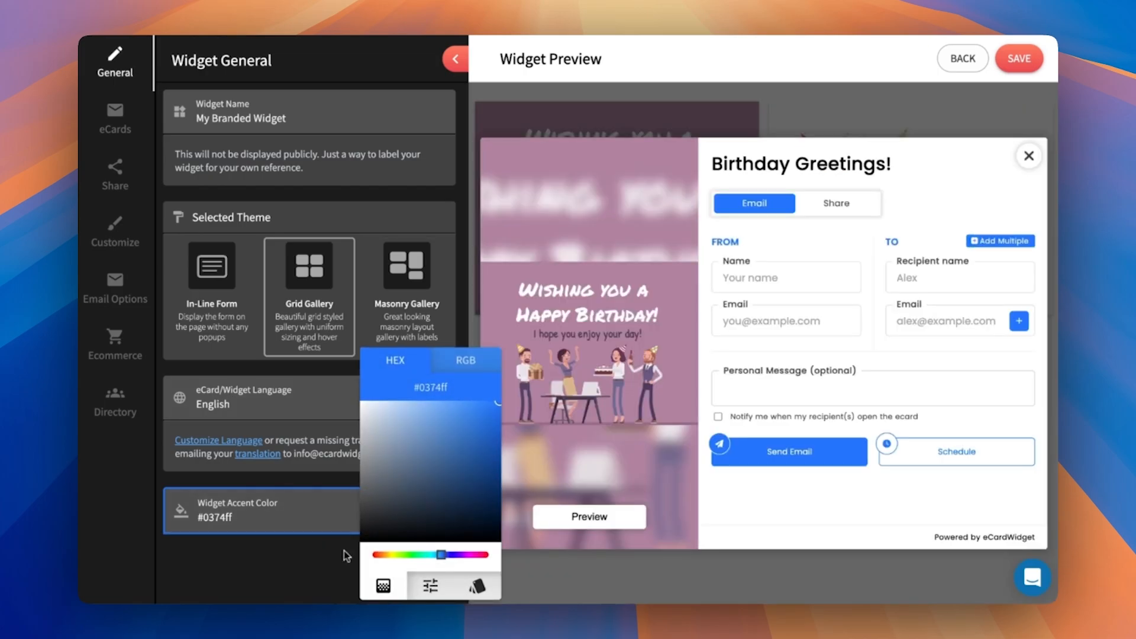
pyautogui.click(416, 555)
pyautogui.moveTo(416, 554)
pyautogui.mouseDown()
pyautogui.moveTo(446, 554)
pyautogui.moveTo(406, 551)
pyautogui.moveTo(436, 554)
pyautogui.mouseUp()
pyautogui.moveTo(485, 431); pyautogui.dragTo(470, 433)
pyautogui.click(763, 430)
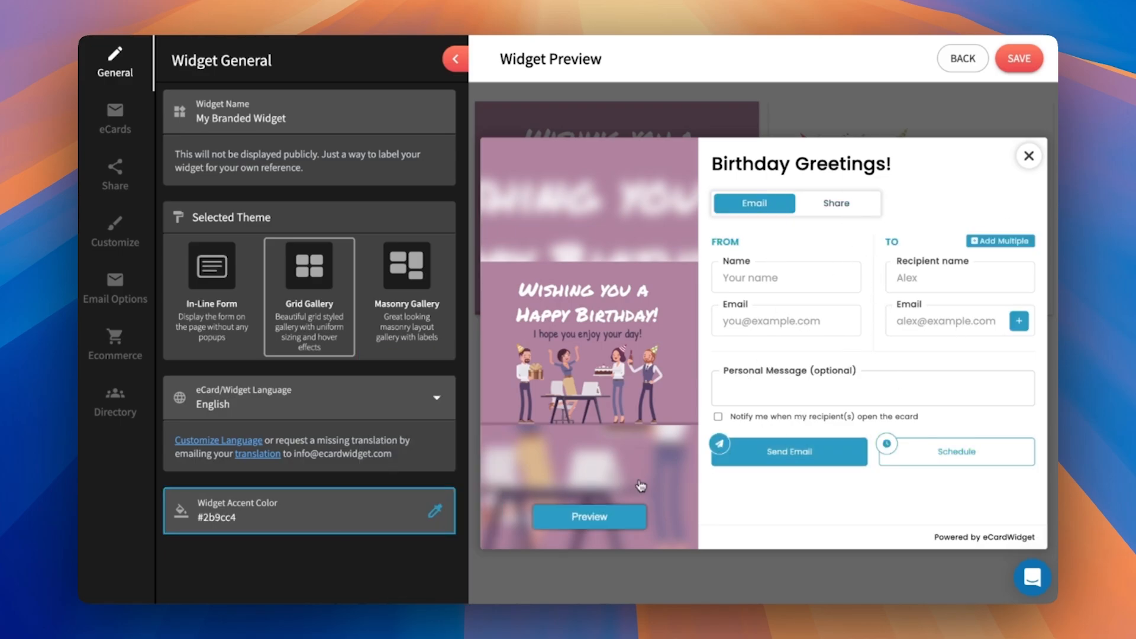
# - Check the Birthday Greetings! eCard form's Share and Email options with the teal accent color applied
pyautogui.click(589, 515)
pyautogui.click(1017, 126)
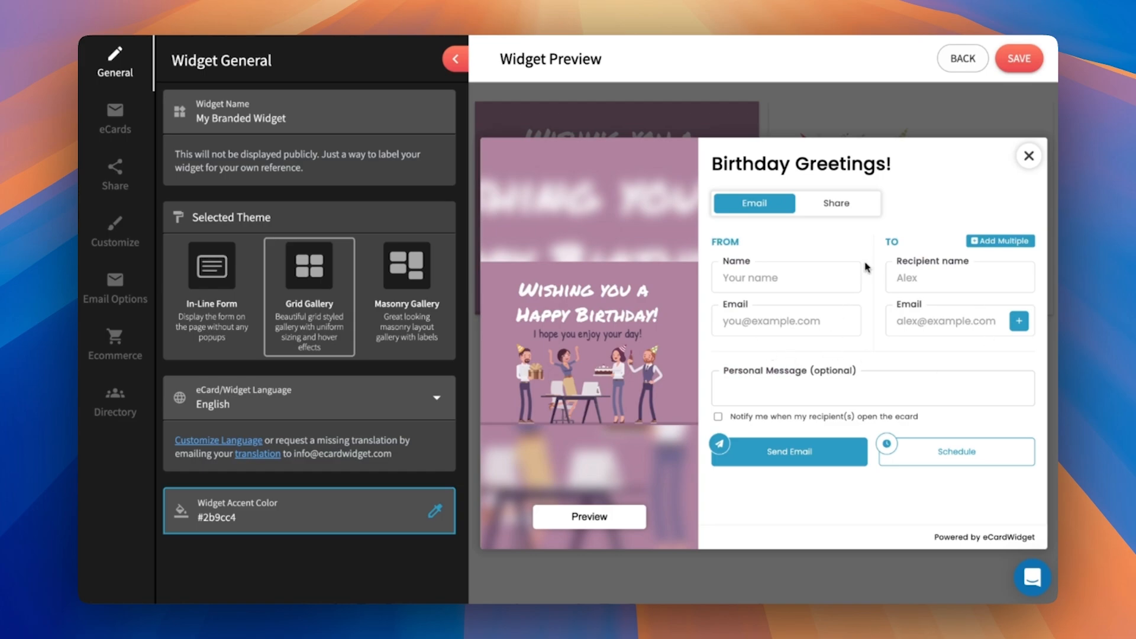
pyautogui.click(825, 203)
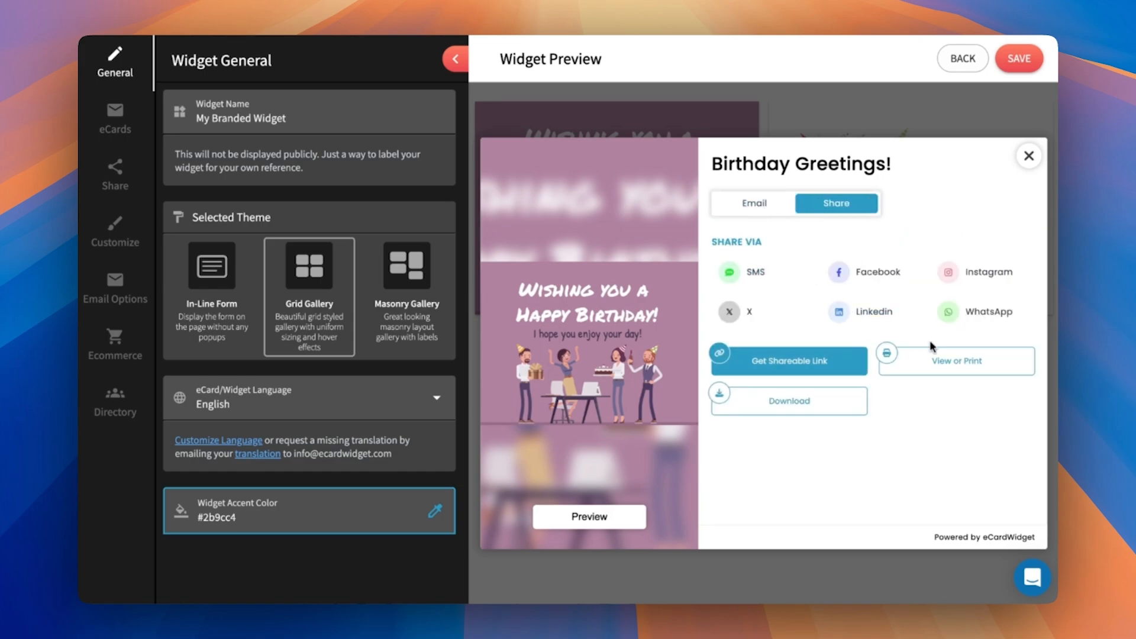
pyautogui.click(745, 201)
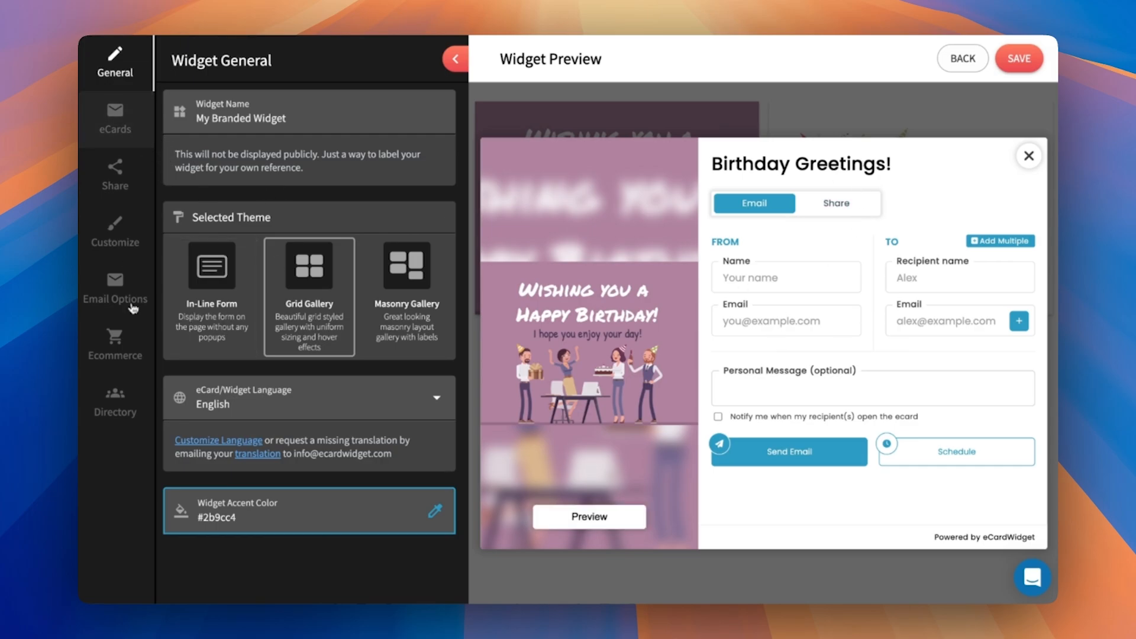
# - Try Black as the widget's thumbnail background color and settle on White
pyautogui.click(115, 232)
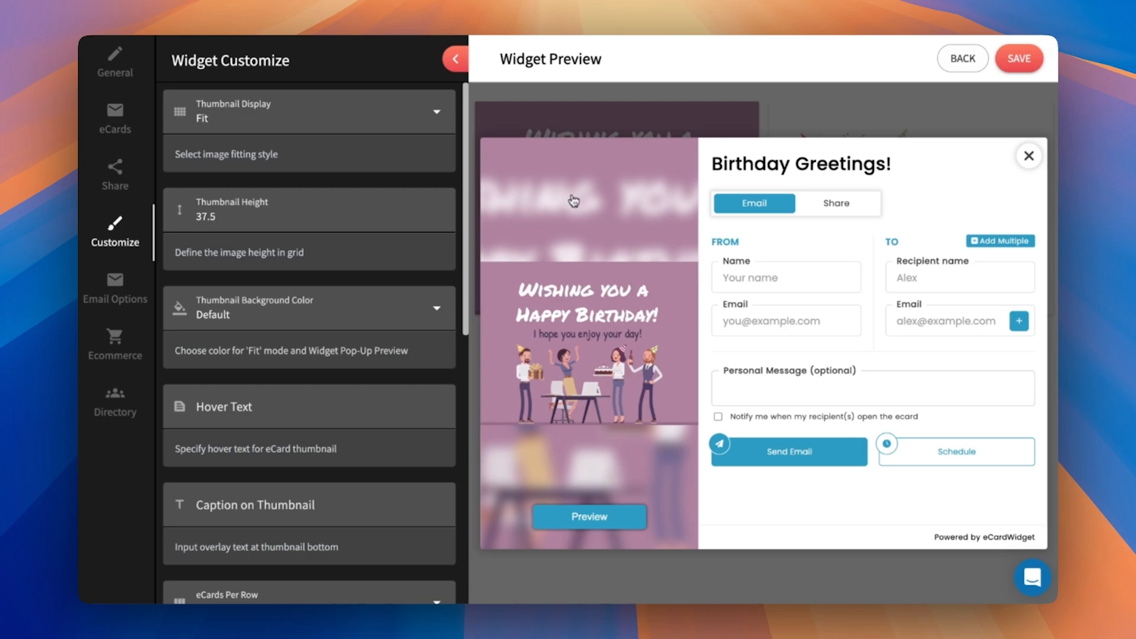
pyautogui.click(267, 309)
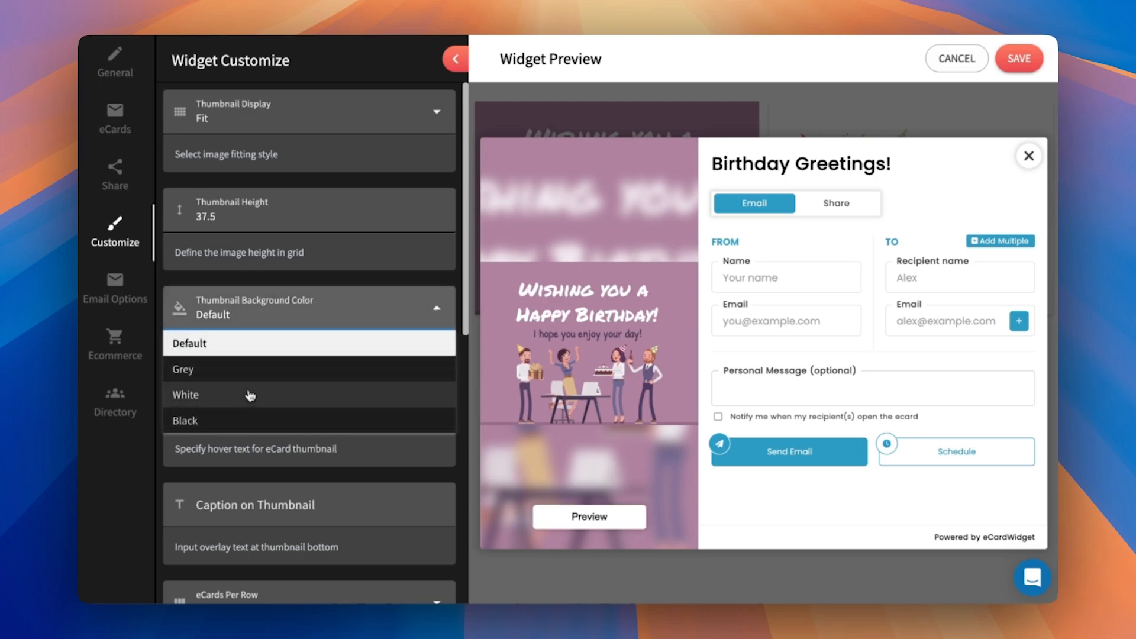
pyautogui.click(229, 419)
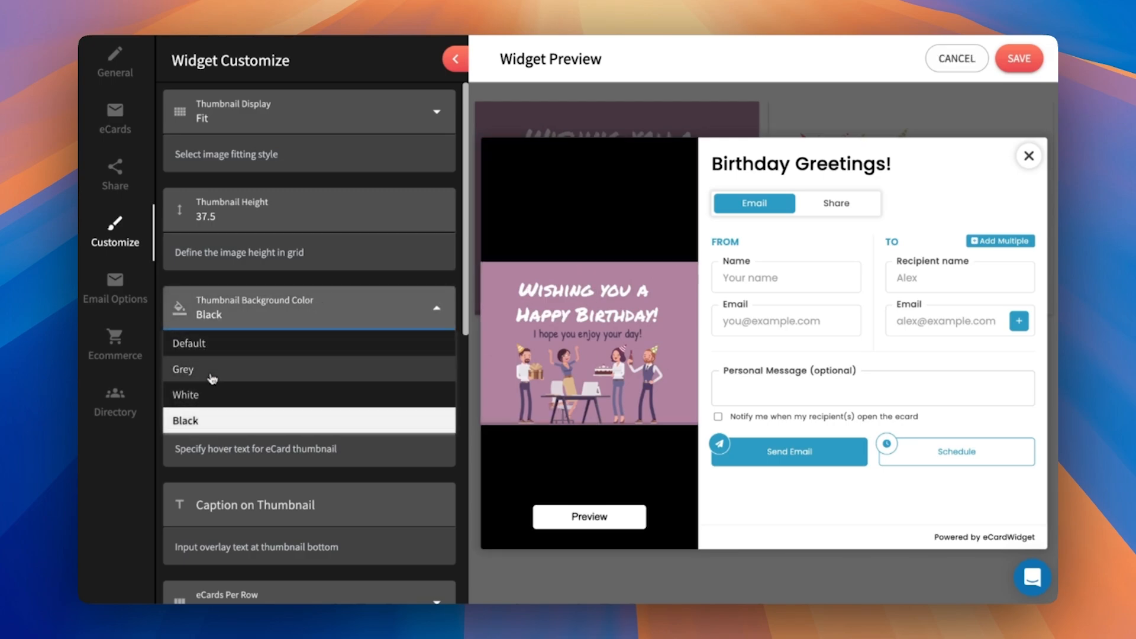
pyautogui.click(213, 394)
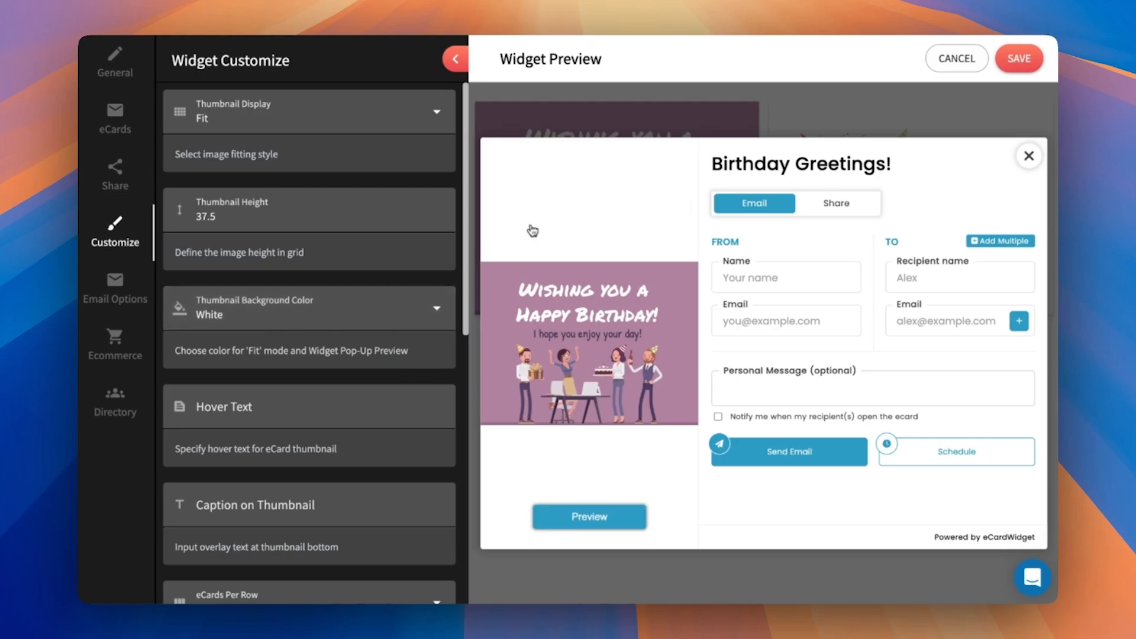
# - Set the thumbnail display to Cover, close the eCard form, and set the thumbnail height to 48.5
pyautogui.scroll(-3, 307, 349)
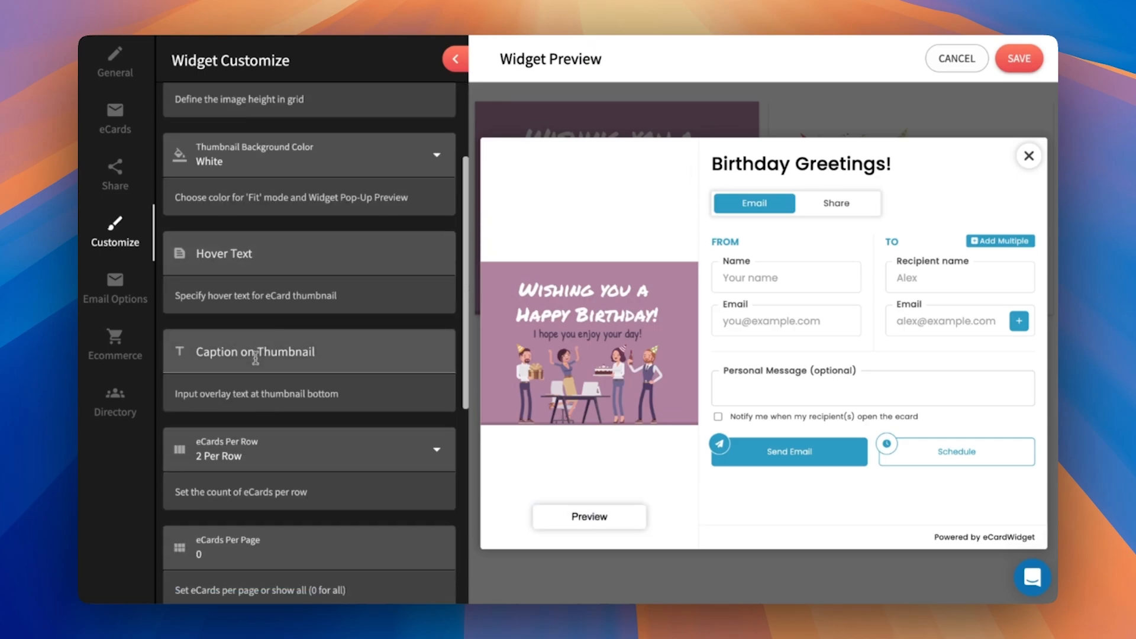
pyautogui.scroll(3, 436, 271)
pyautogui.click(312, 115)
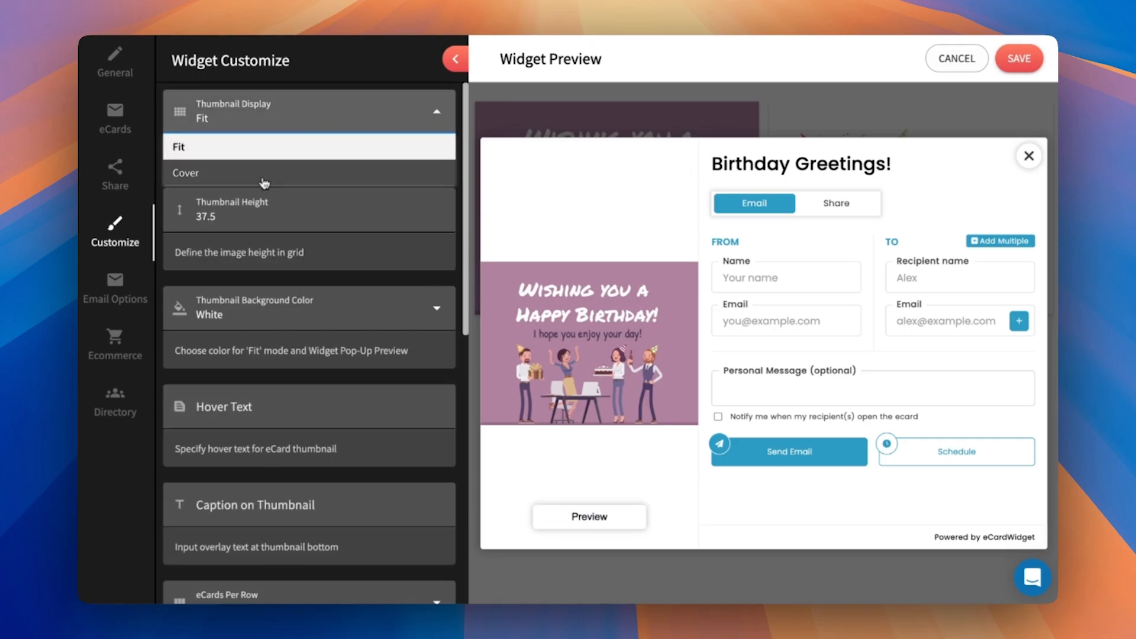
pyautogui.click(237, 173)
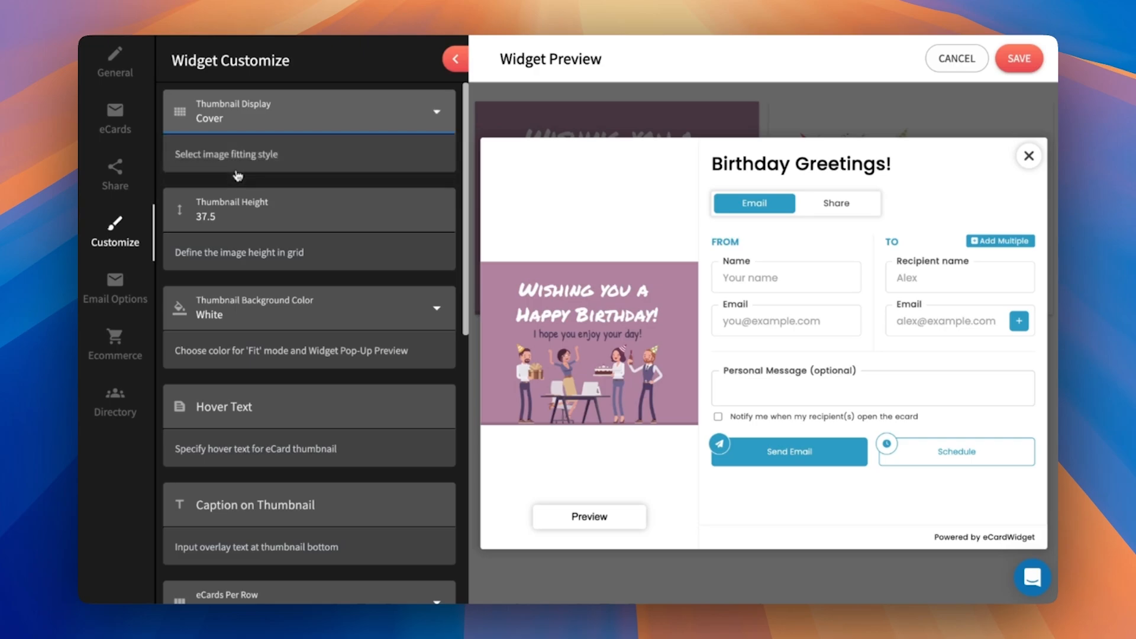
pyautogui.click(1028, 156)
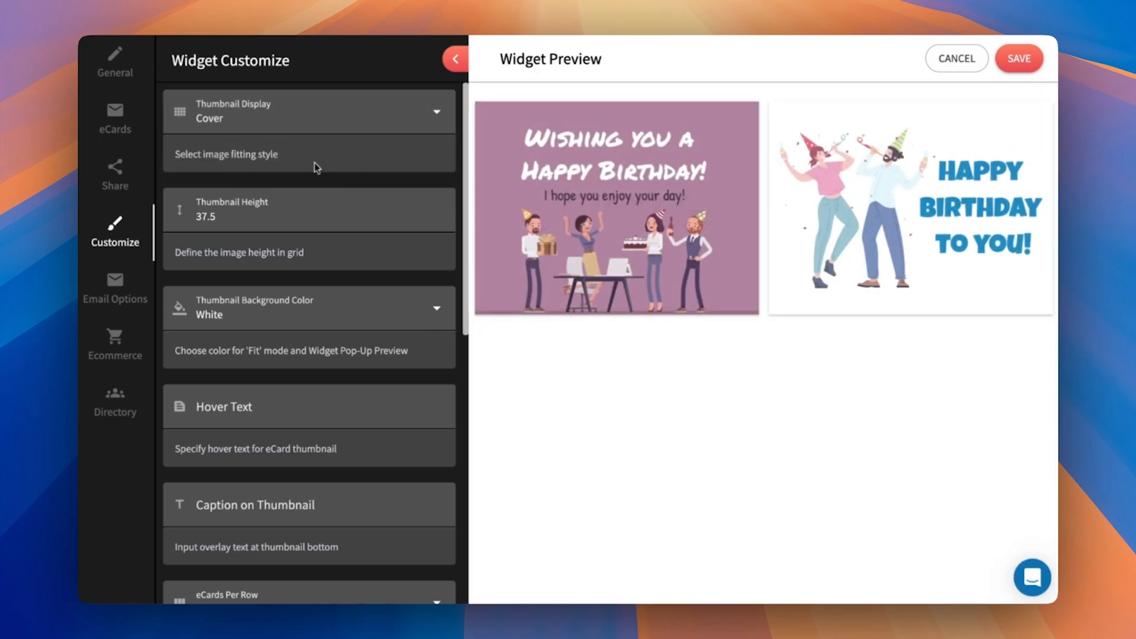
pyautogui.click(440, 213)
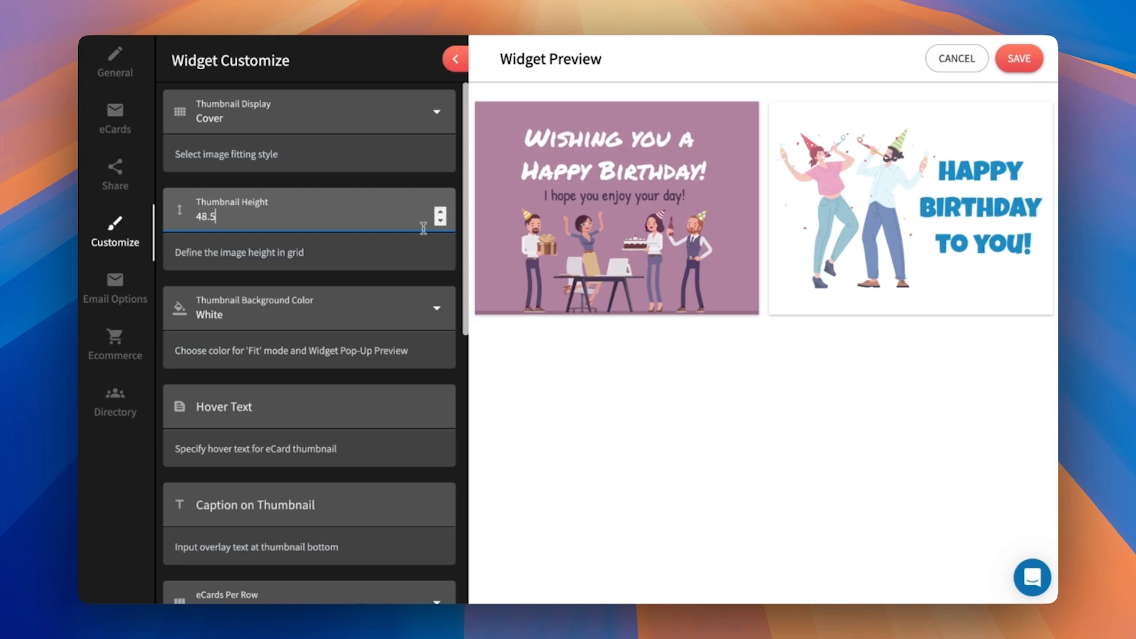
pyautogui.click(408, 253)
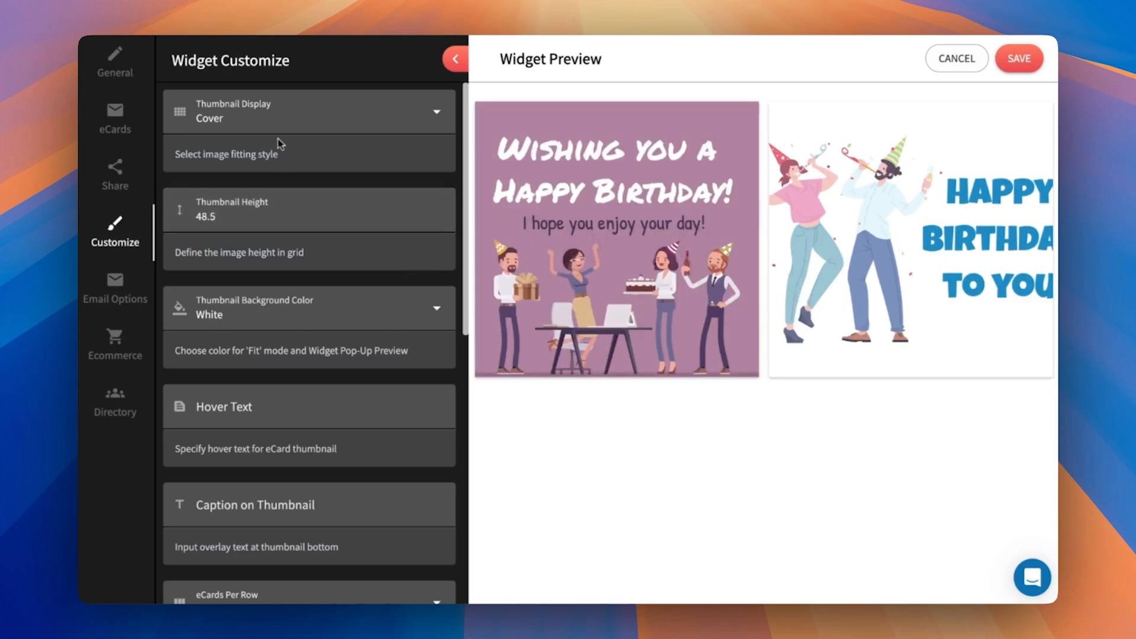
# - Try the Fit thumbnail display at the new height and return it to Cover
pyautogui.click(275, 118)
pyautogui.click(223, 149)
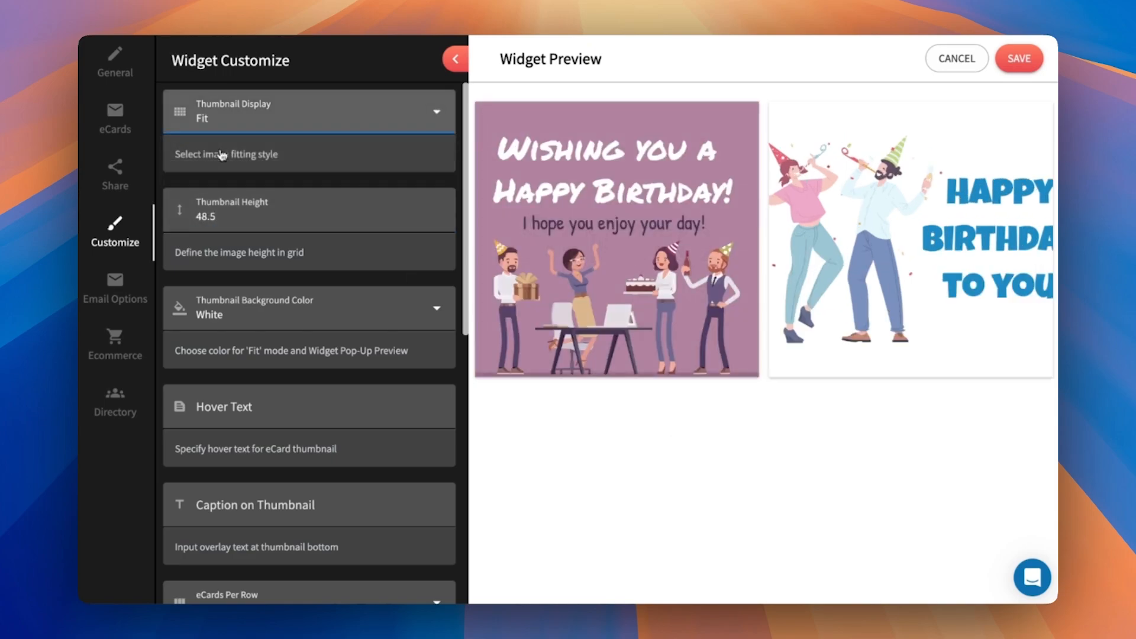
pyautogui.click(304, 114)
pyautogui.click(244, 177)
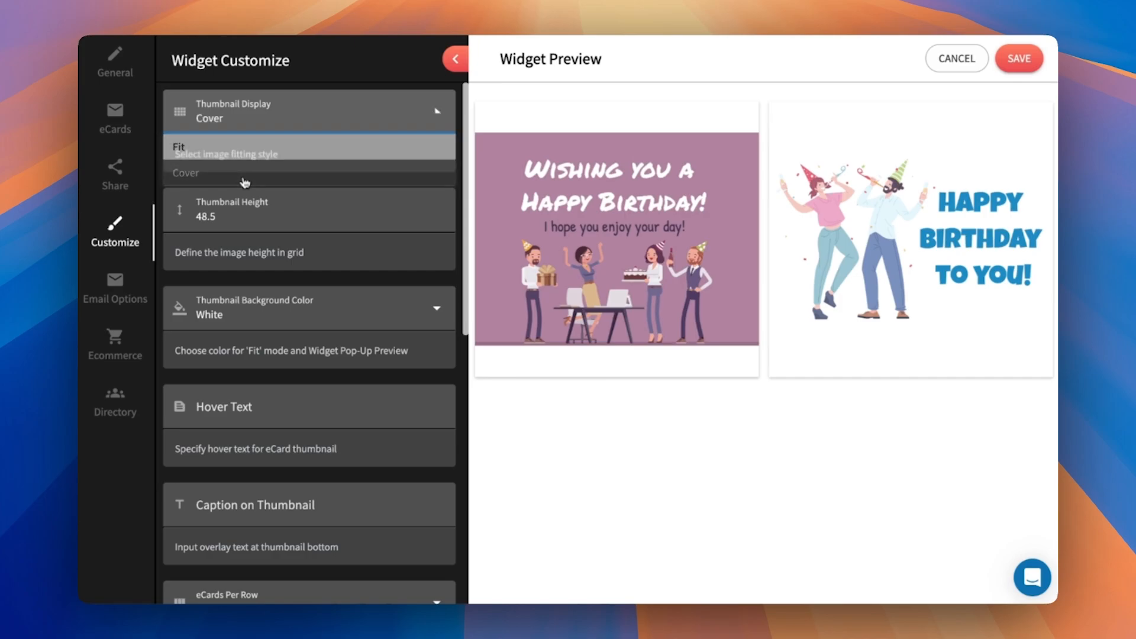
# - Set the thumbnails' hover text to "Click" and their caption to "Click to Send"
pyautogui.scroll(-5, 324, 355)
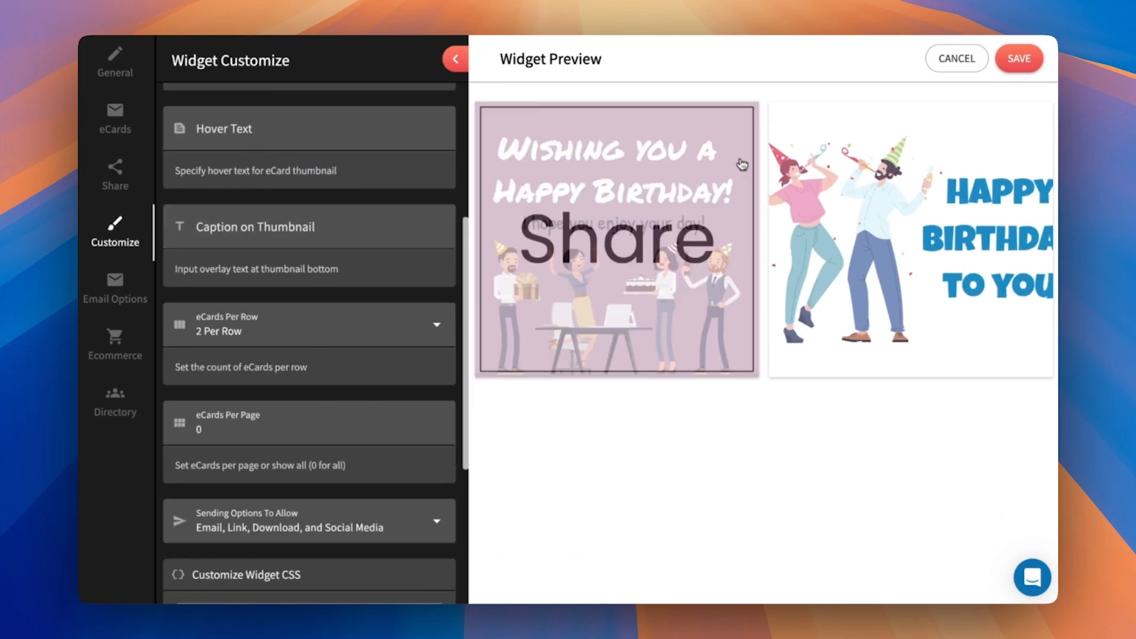
pyautogui.click(241, 129)
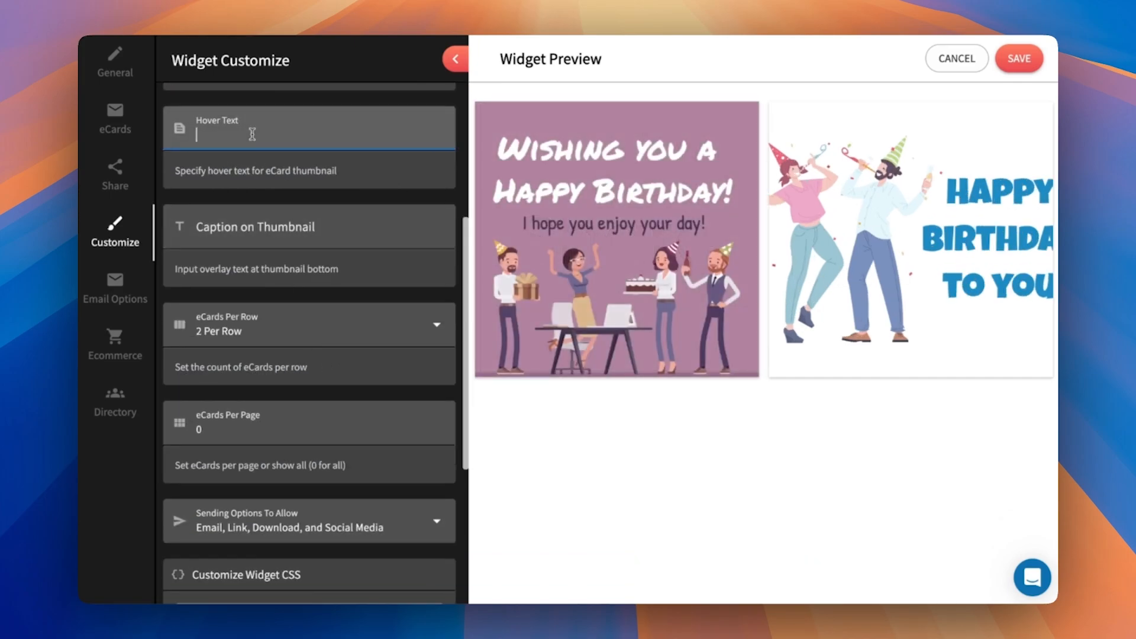
pyautogui.click(350, 213)
pyautogui.moveTo(588, 180)
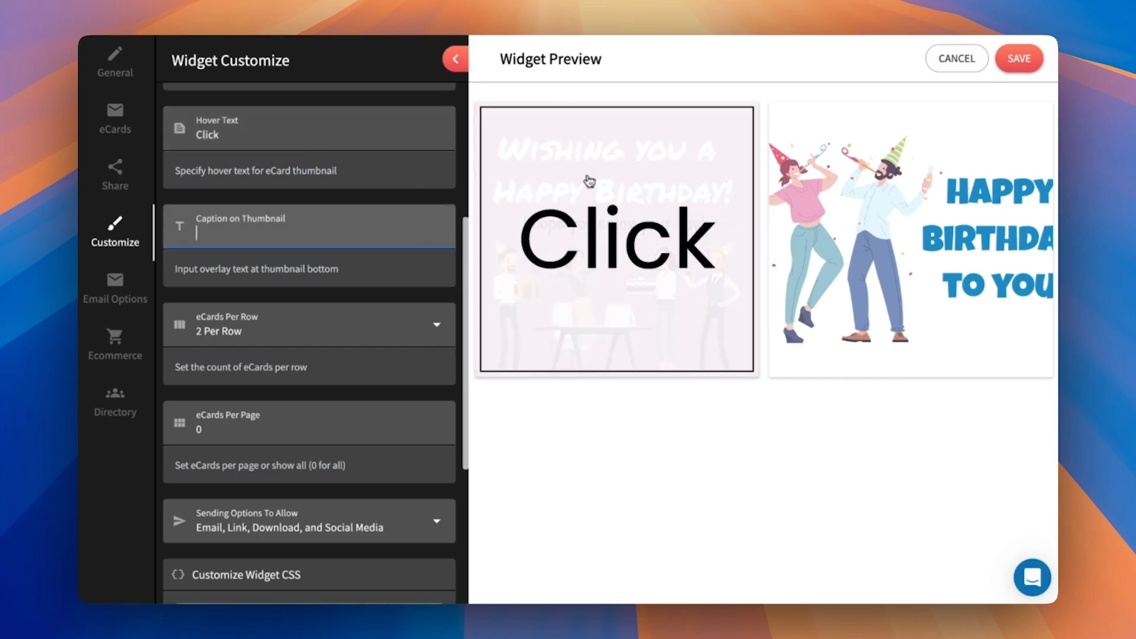
pyautogui.write('Click to Send')
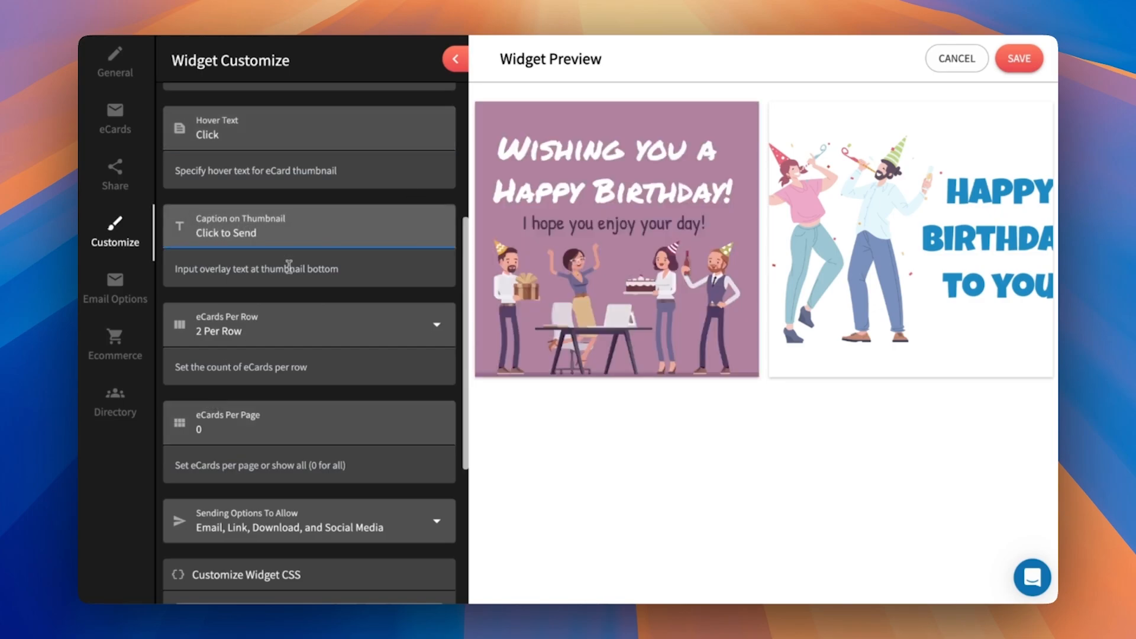
pyautogui.click(291, 269)
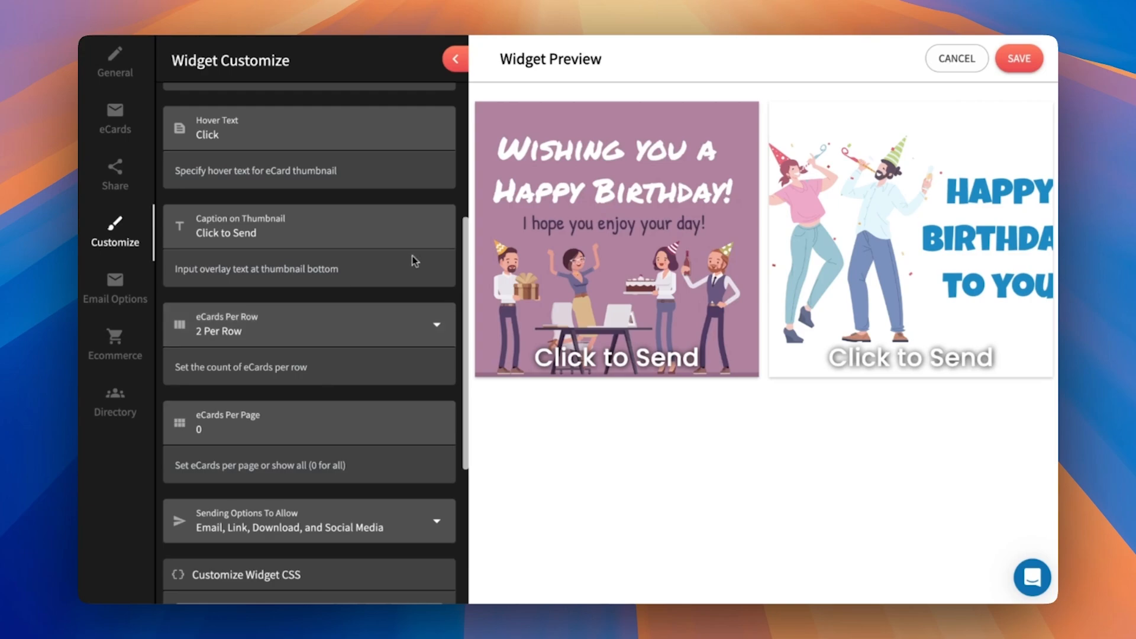
# - Try a gallery layout of 1 eCard per row and return it to 2 Per Row
pyautogui.scroll(-1, 398, 264)
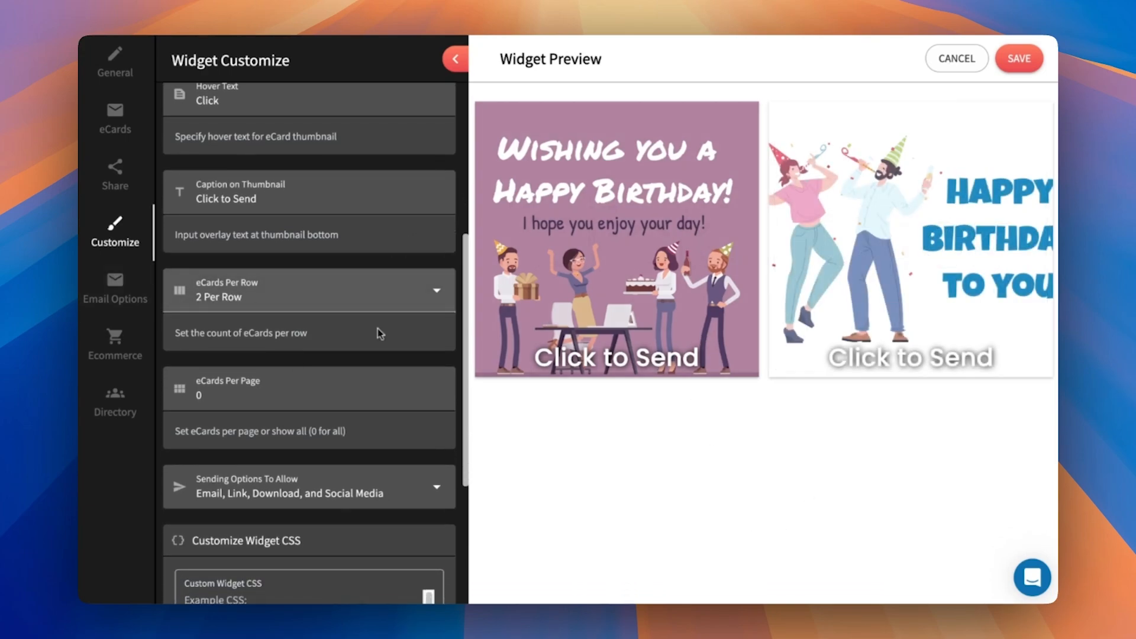
pyautogui.click(347, 307)
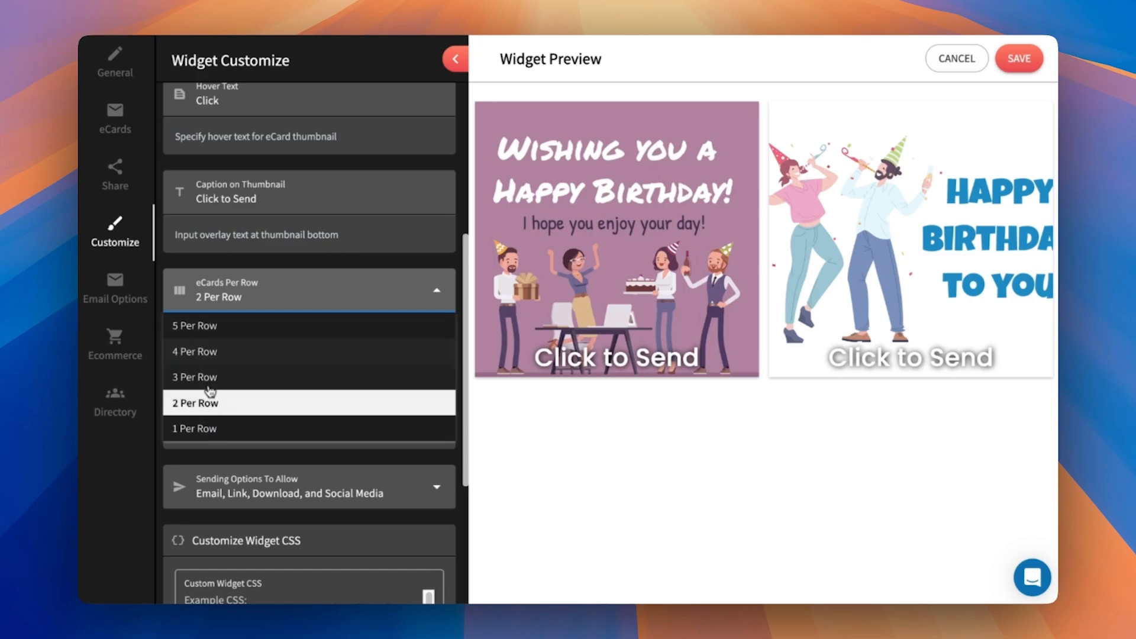
pyautogui.click(202, 429)
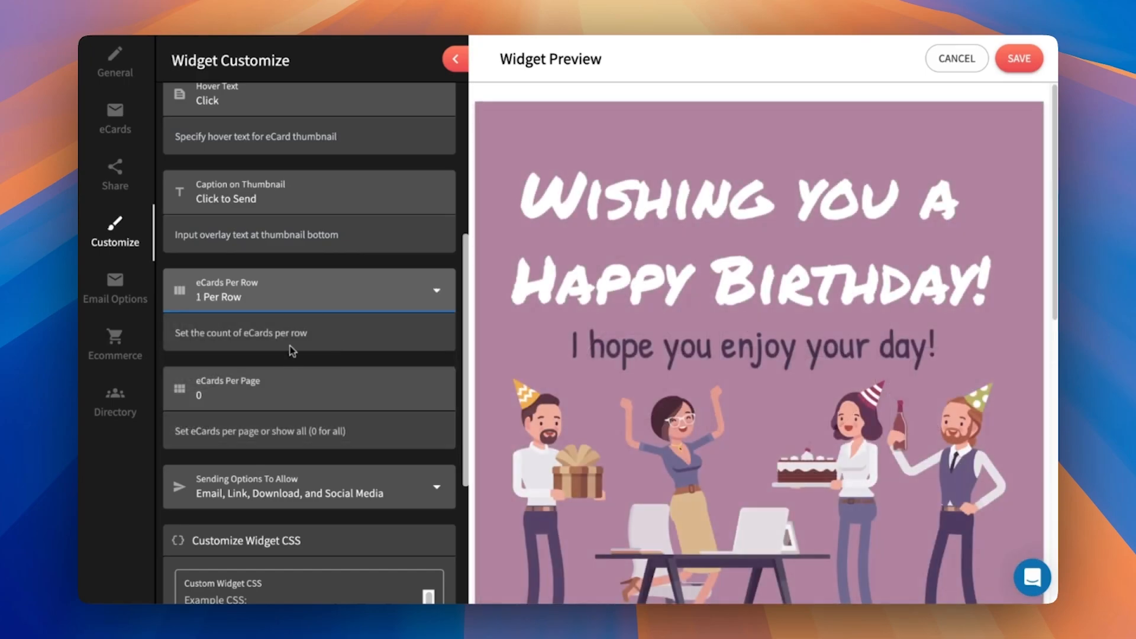
pyautogui.click(281, 298)
pyautogui.click(210, 402)
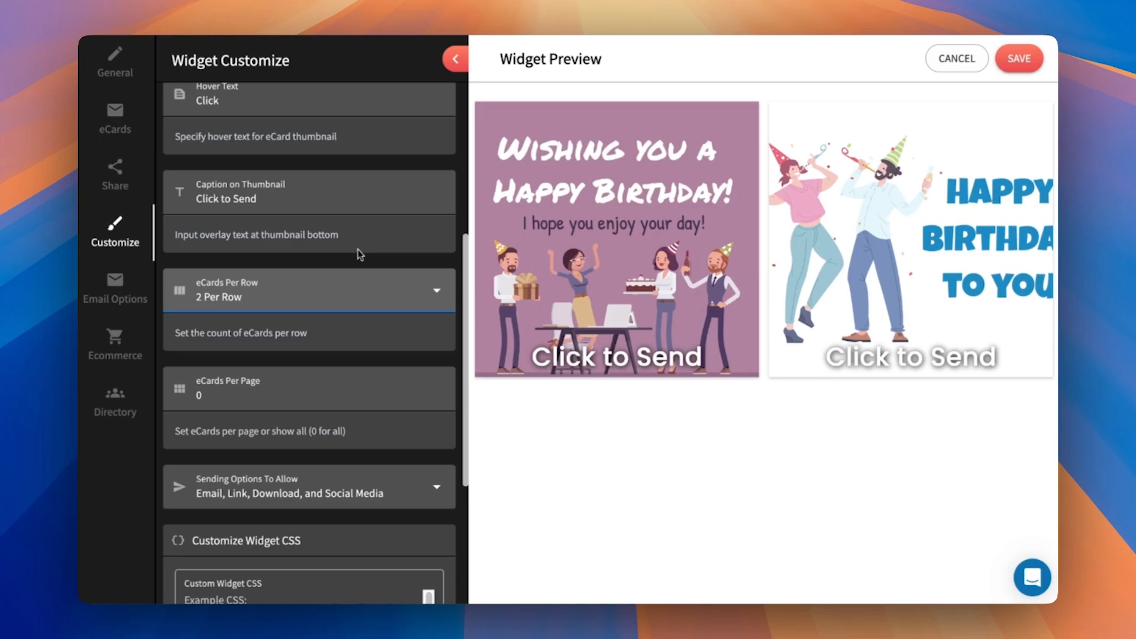
# - Set eCards Per Row to 1 Per Row and look through the stacked eCards in the preview
pyautogui.scroll(-3, 357, 249)
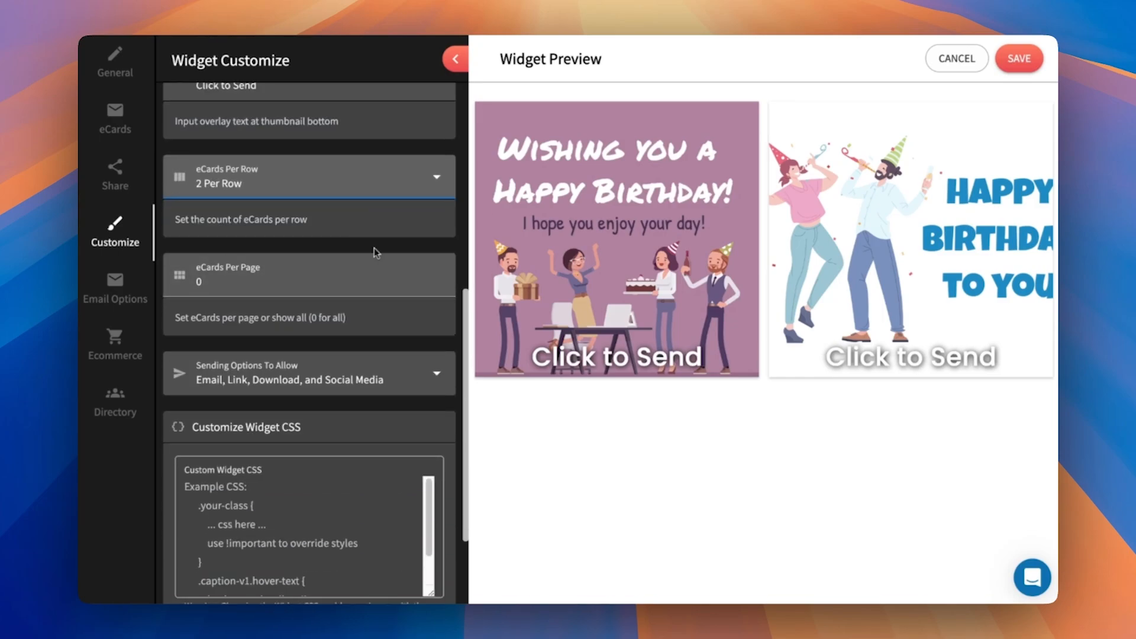
pyautogui.scroll(1, 357, 165)
pyautogui.click(430, 228)
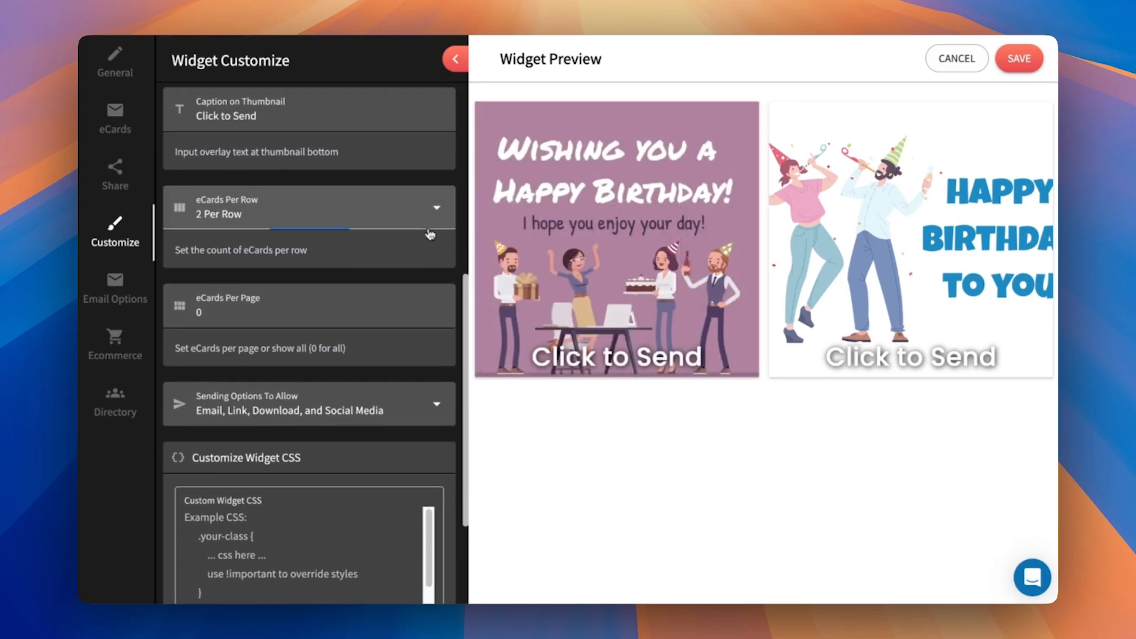
pyautogui.click(260, 296)
pyautogui.click(564, 434)
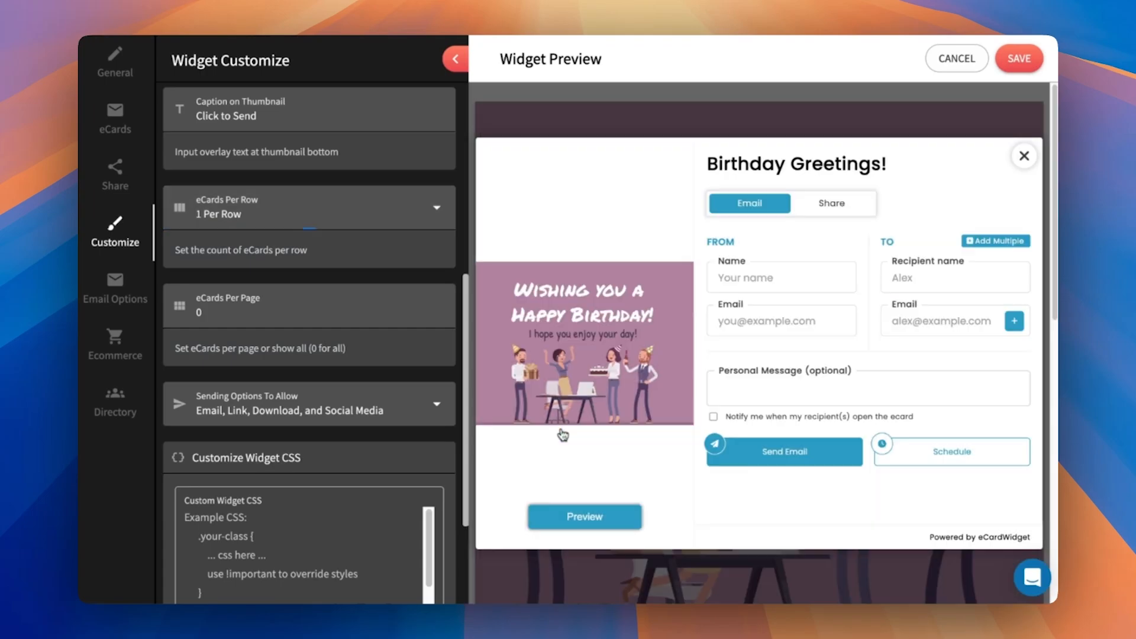
pyautogui.click(1024, 156)
pyautogui.scroll(-7, 781, 325)
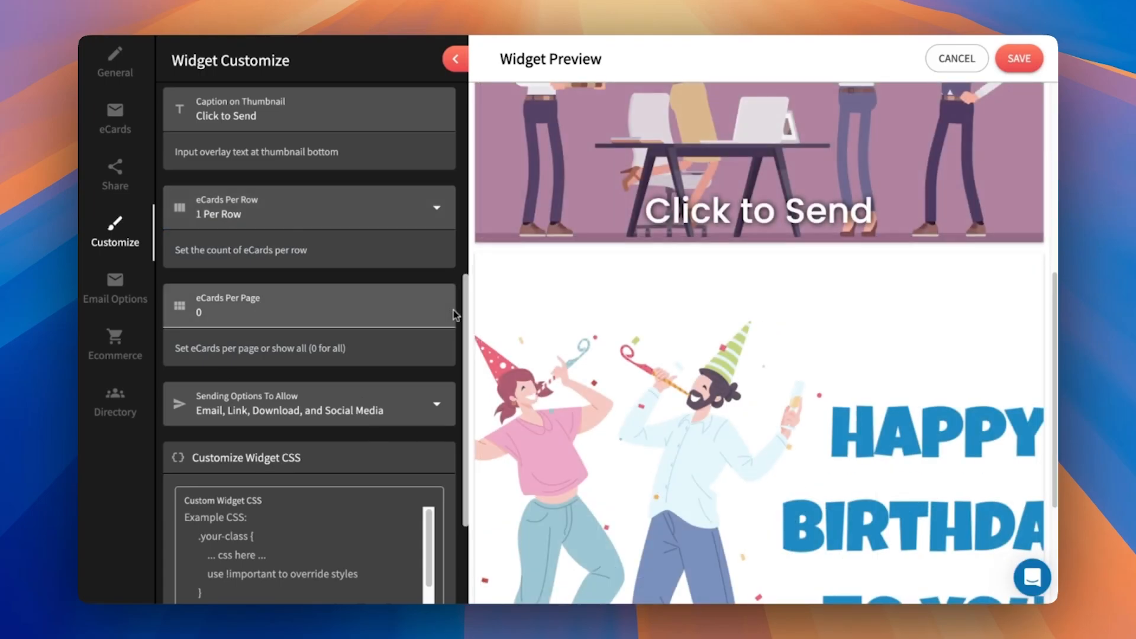
# - Set eCards Per Page to 1 and page between the eCards in the preview
pyautogui.click(440, 308)
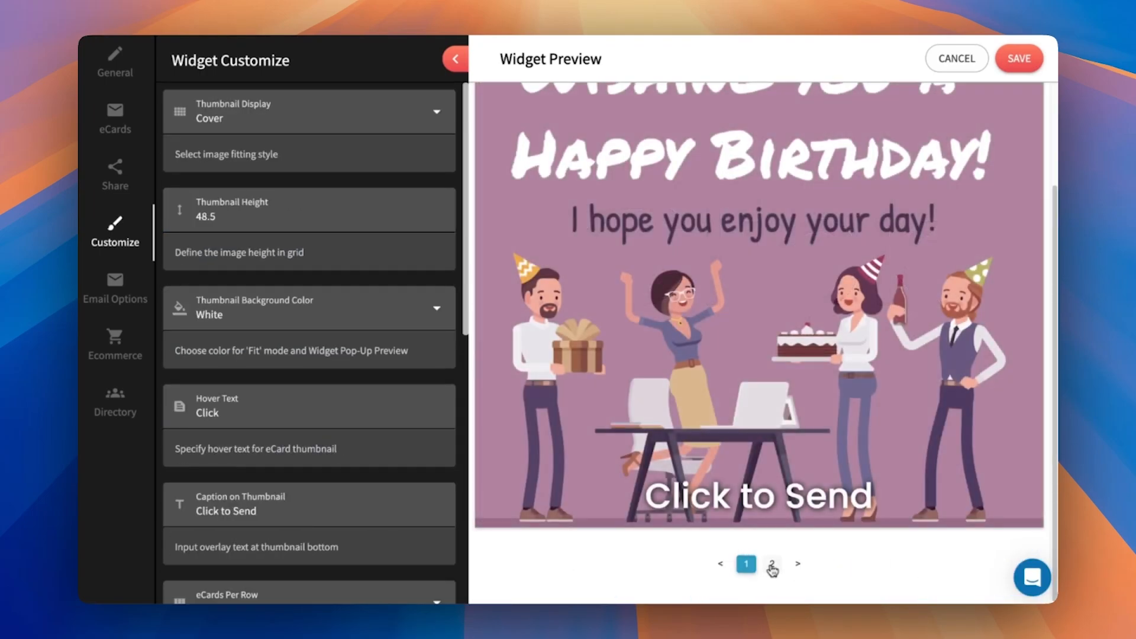
pyautogui.click(771, 564)
pyautogui.click(747, 563)
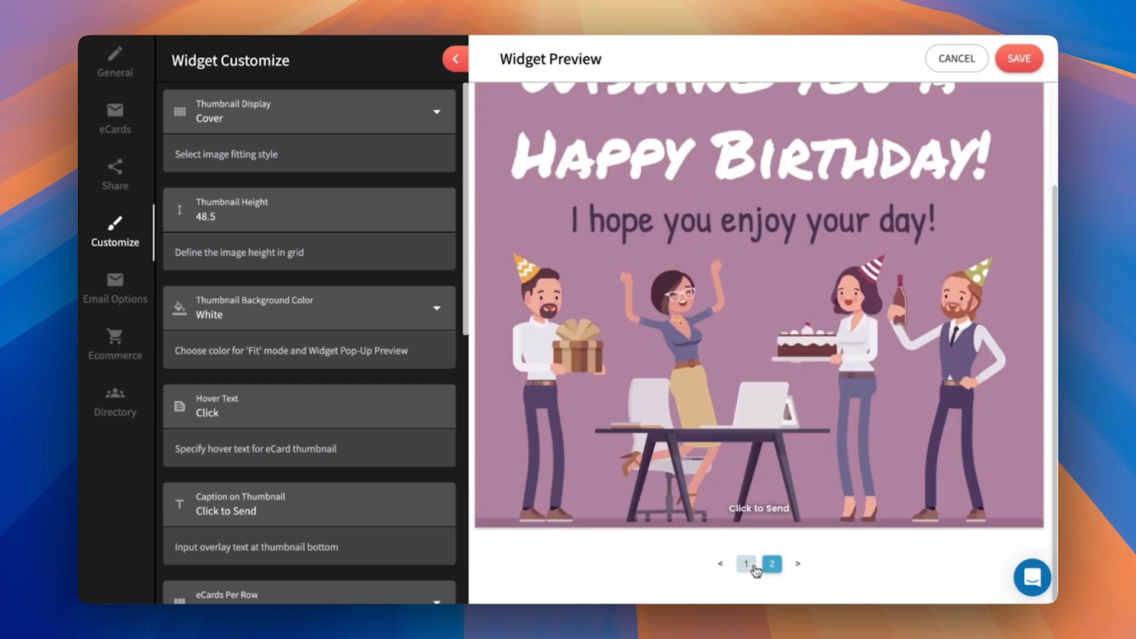
pyautogui.click(771, 563)
# - Restore the gallery layout to 2 Per Row and set eCards Per Page to 0
pyautogui.scroll(-3, 278, 414)
pyautogui.click(249, 402)
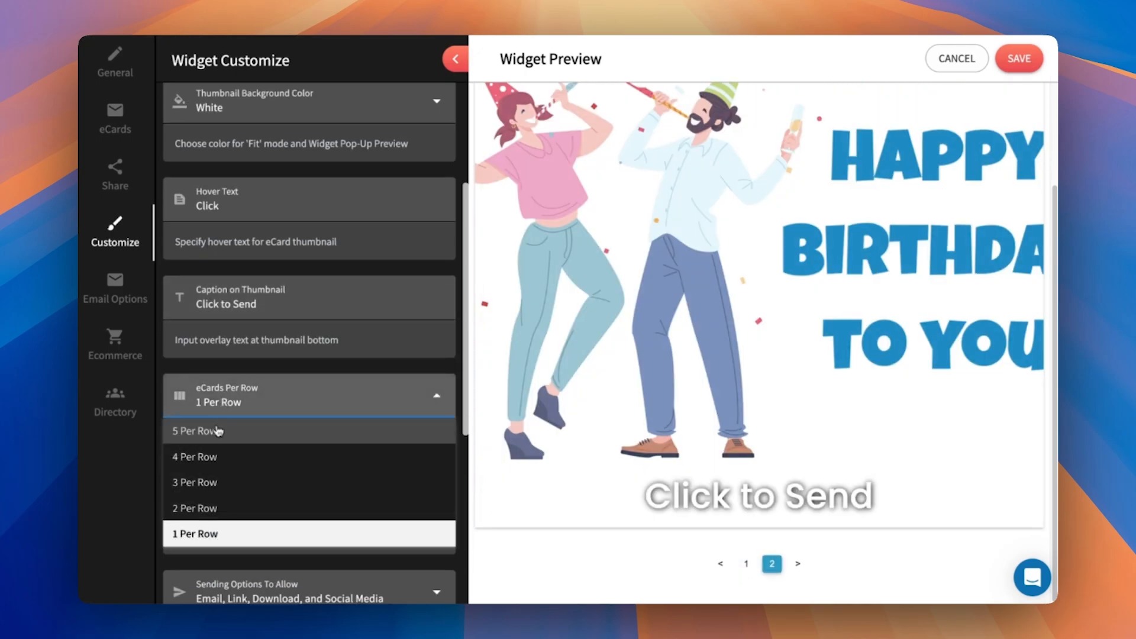
pyautogui.click(204, 507)
pyautogui.moveTo(238, 507); pyautogui.dragTo(152, 507)
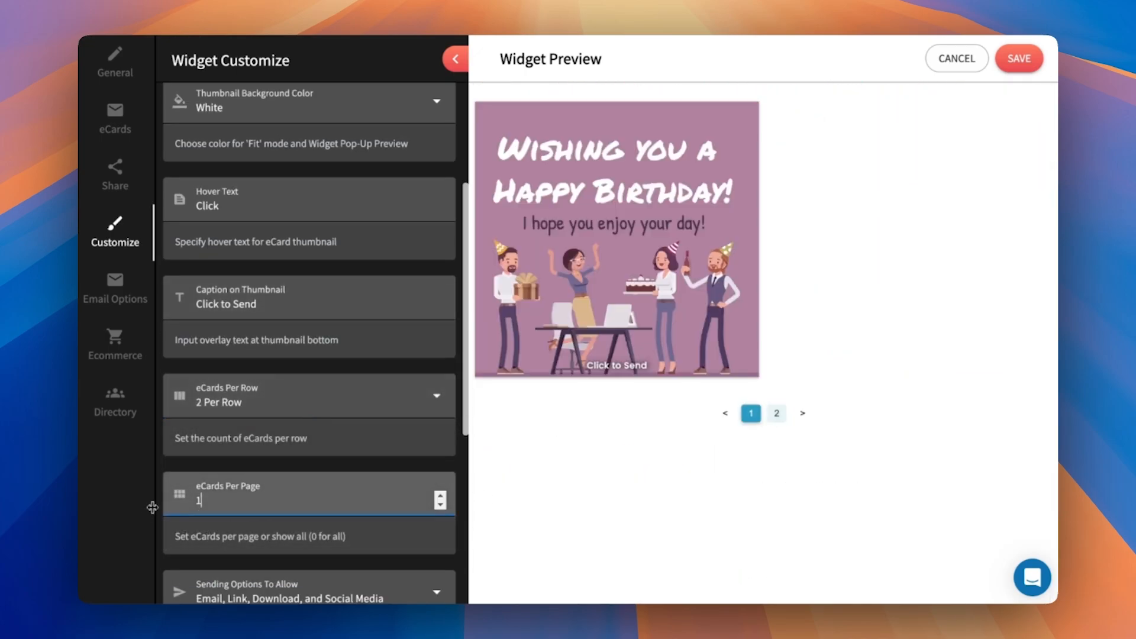
pyautogui.write('0')
# - Open the first birthday eCard in the preview and compare its Share and Email sending options
pyautogui.scroll(-2, 327, 458)
pyautogui.scroll(-4, 327, 458)
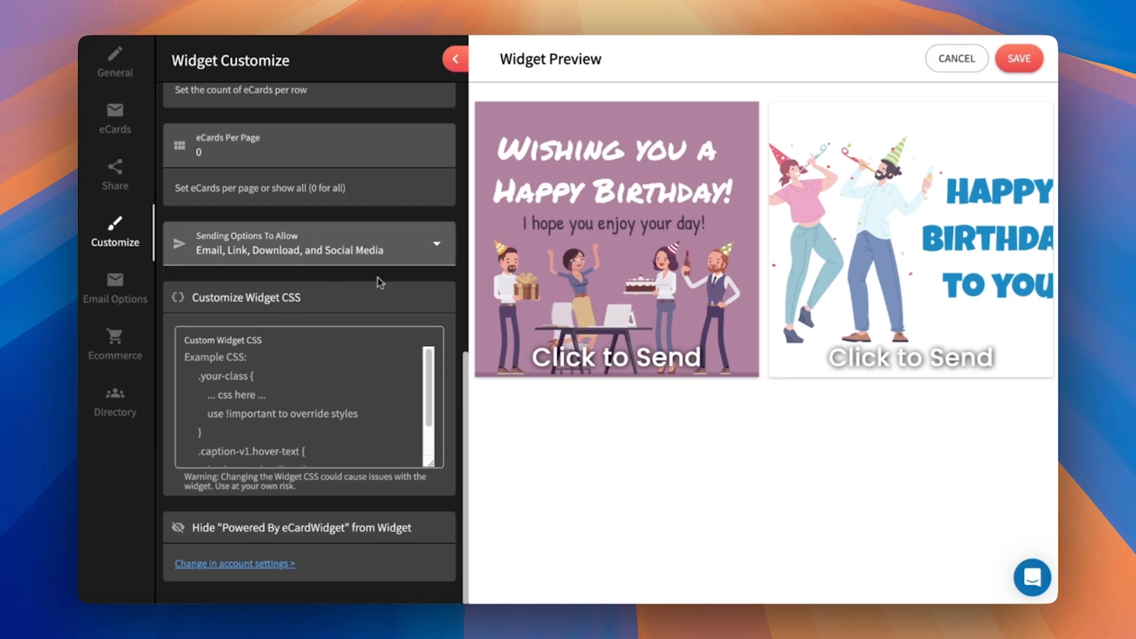
pyautogui.click(609, 230)
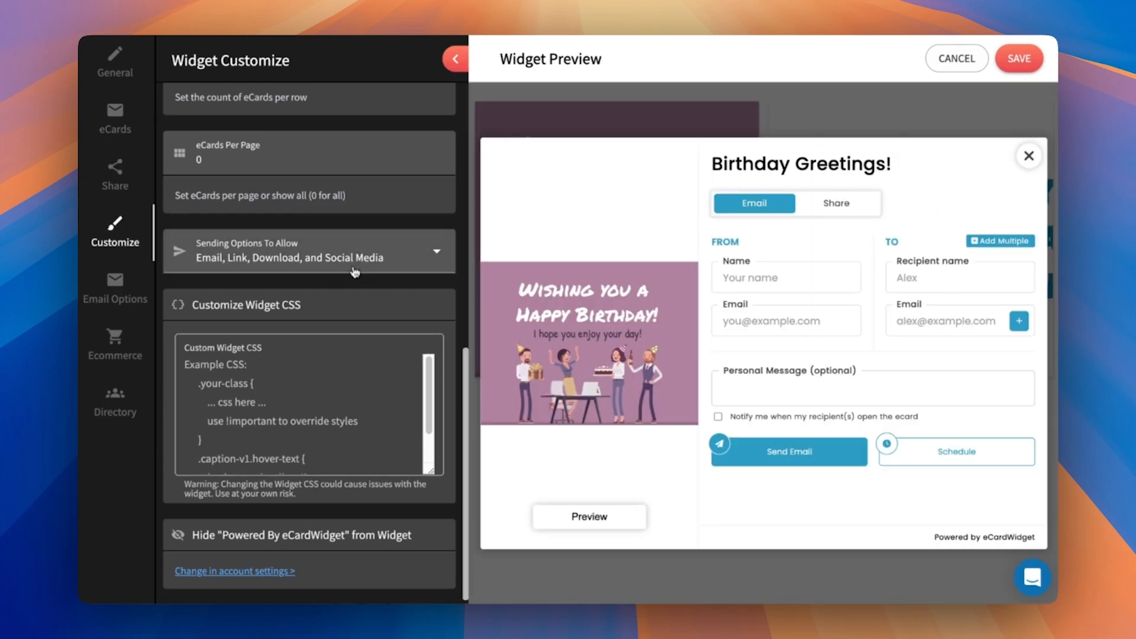
pyautogui.click(831, 202)
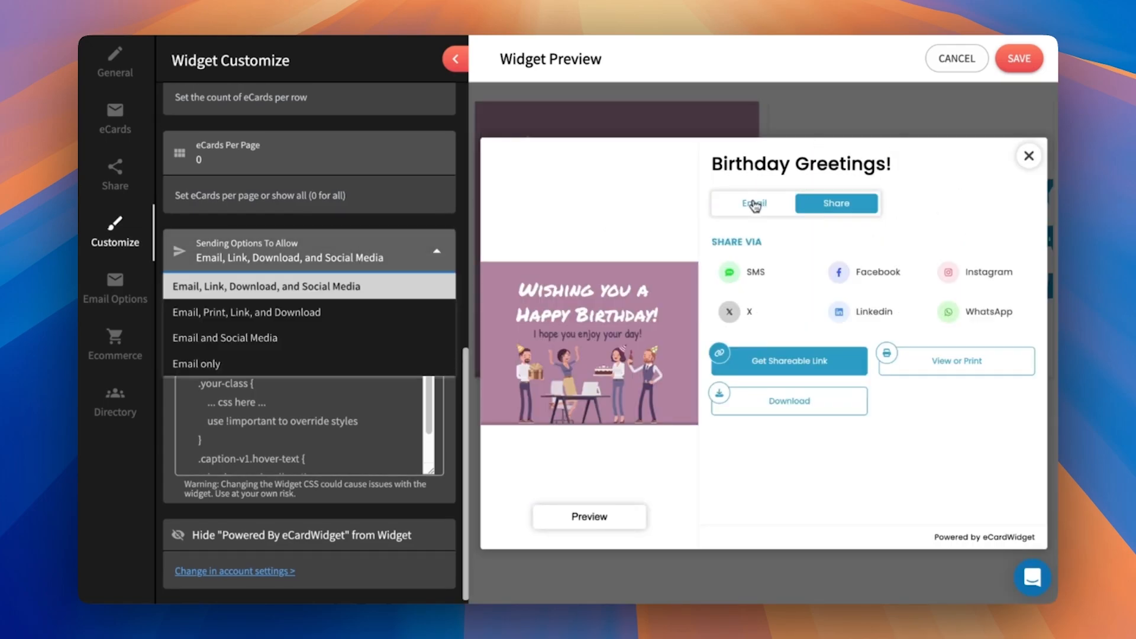
pyautogui.click(754, 204)
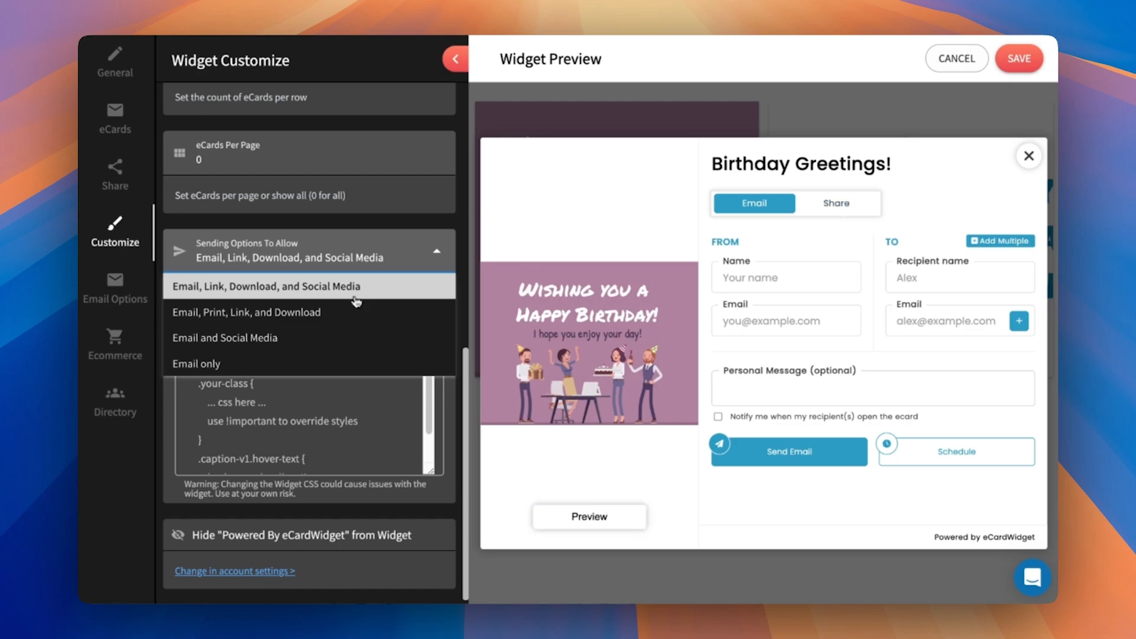
# - Try limiting the allowed sending options to Email only and restore Email, Link, Download, and Social Media
pyautogui.click(244, 367)
pyautogui.click(296, 251)
pyautogui.click(250, 288)
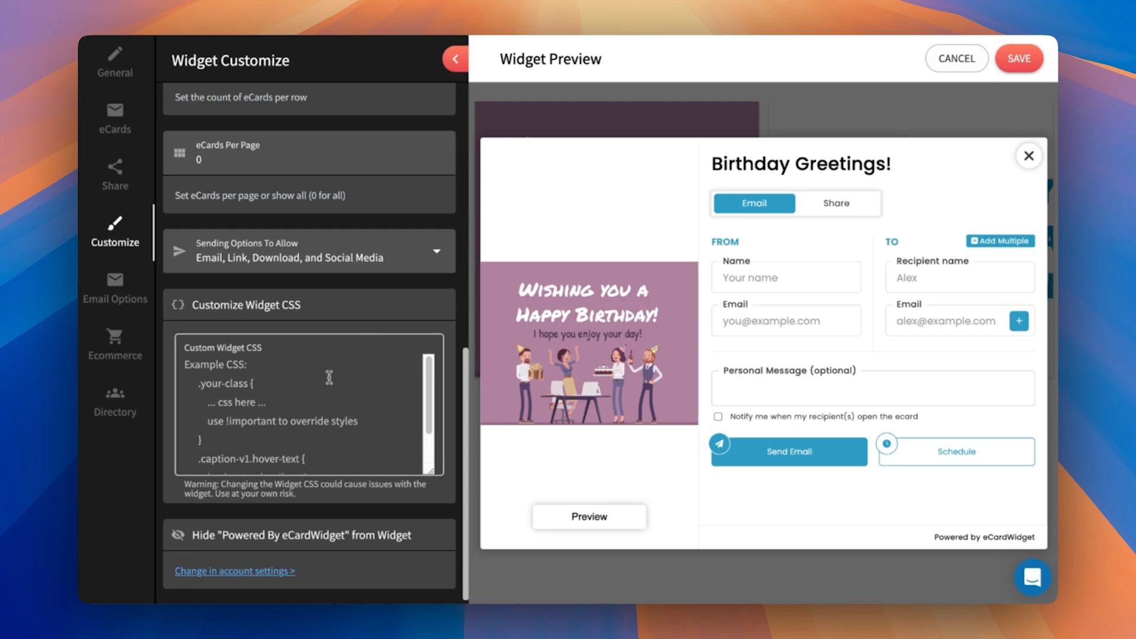
# - Inspect the round icon on the preview's Send Email button with the browser's developer tools to get its CSS path
pyautogui.scroll(-1, 355, 313)
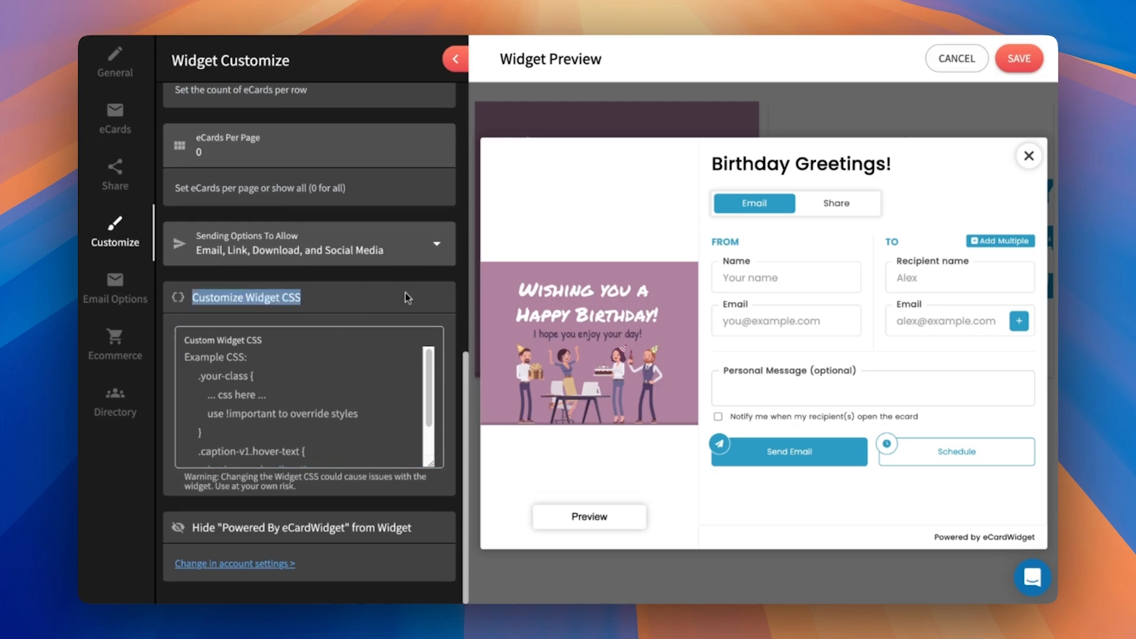
pyautogui.click(342, 385)
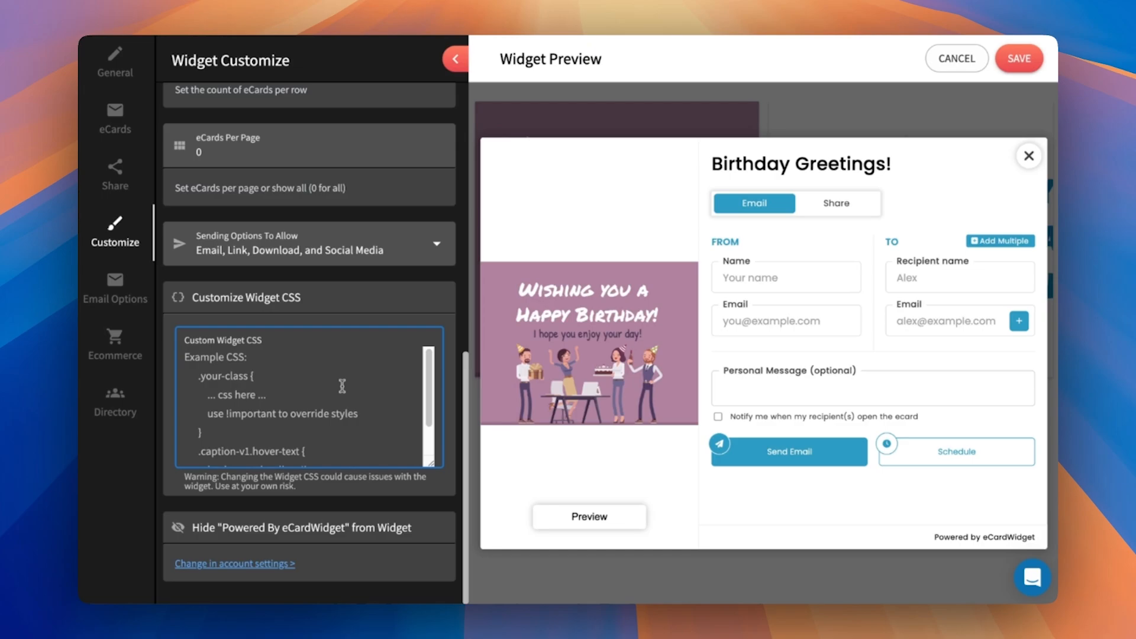
pyautogui.click(921, 189)
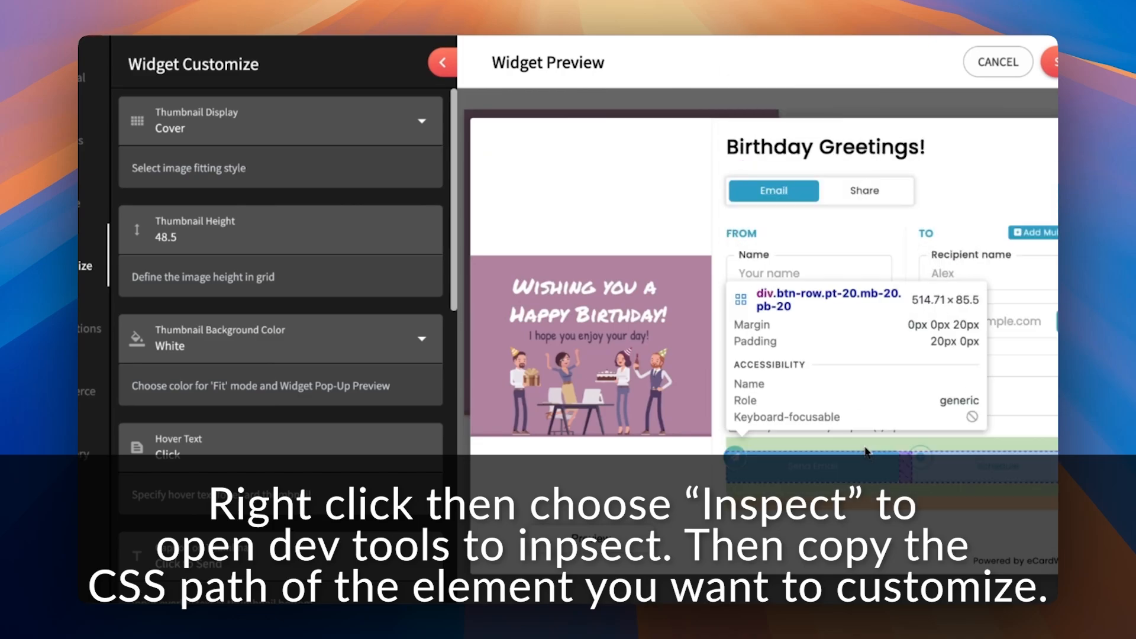
pyautogui.click(737, 454)
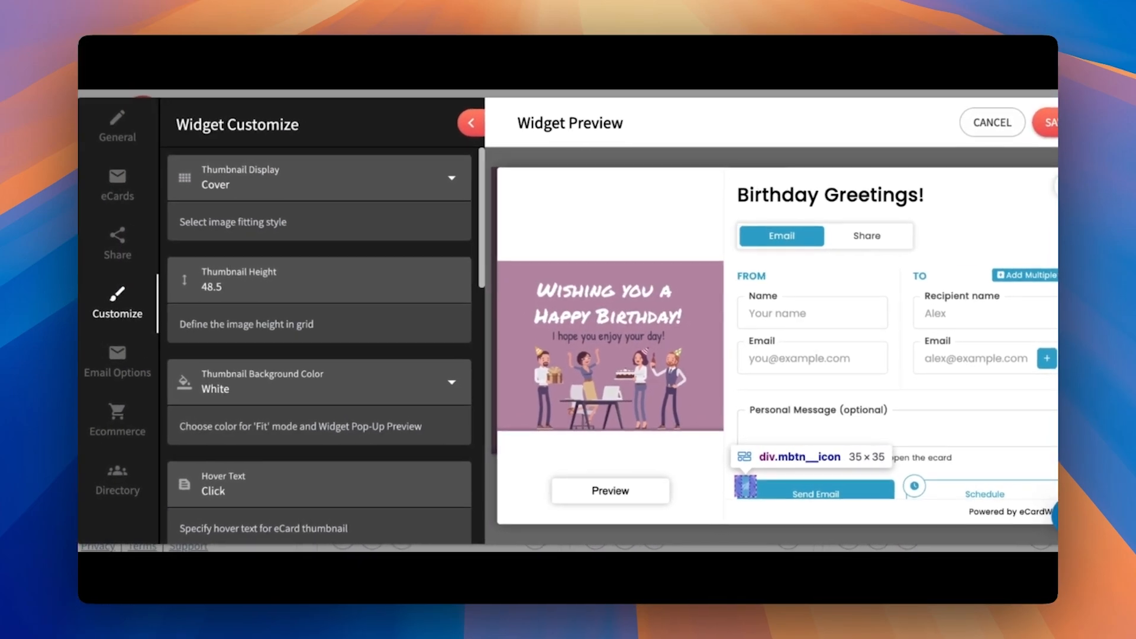
# - Add a custom widget CSS rule with the copied path and "display: none !important;" to hide the Send Email icon
pyautogui.scroll(-10, 289, 450)
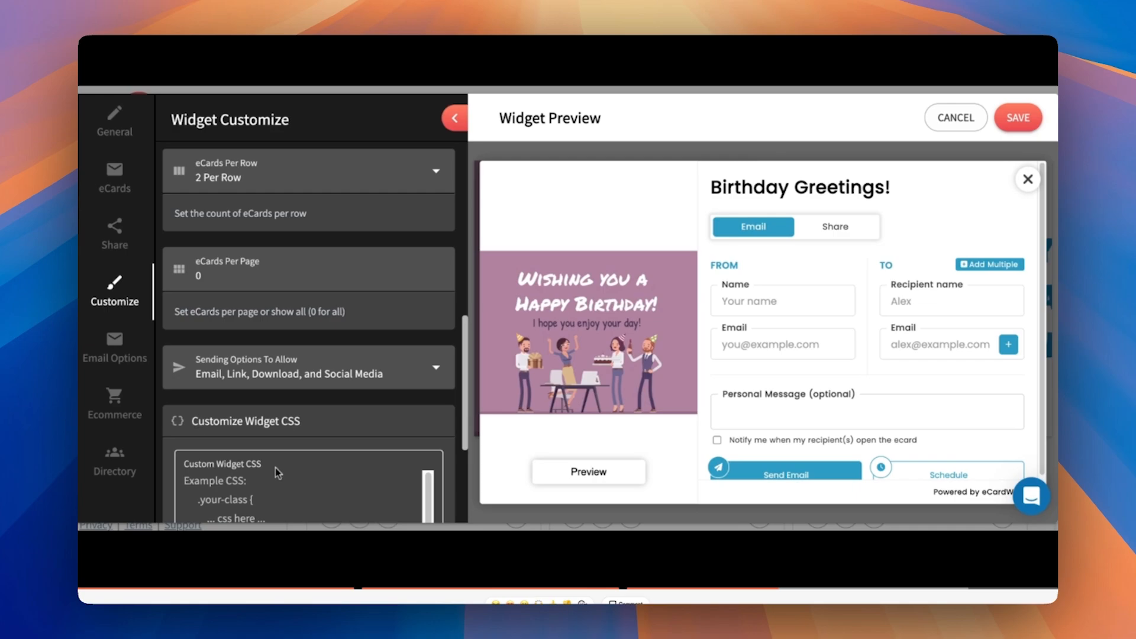
pyautogui.scroll(-3, 278, 473)
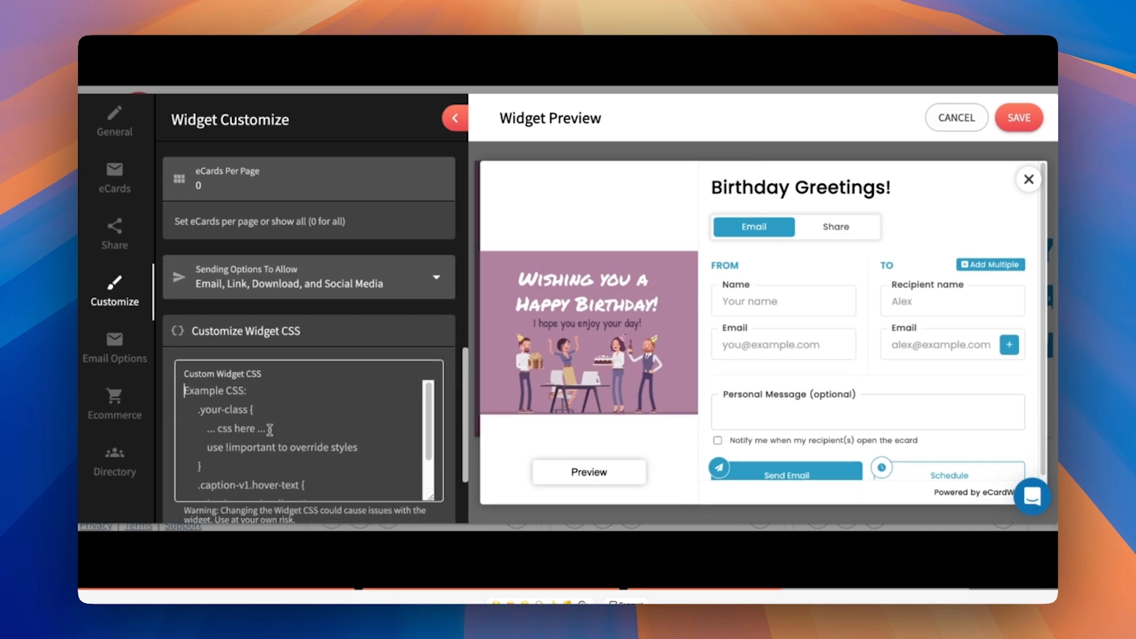
pyautogui.click(350, 410)
pyautogui.write('#ewidj_wrap_zwzzkzzwz > div > div.the-modal__body > div > div > div.ecard-setup-wrap > div.ecard-setup > div > form > div > div:nth-child(6) > div > div:nth-child(1) > button > div')
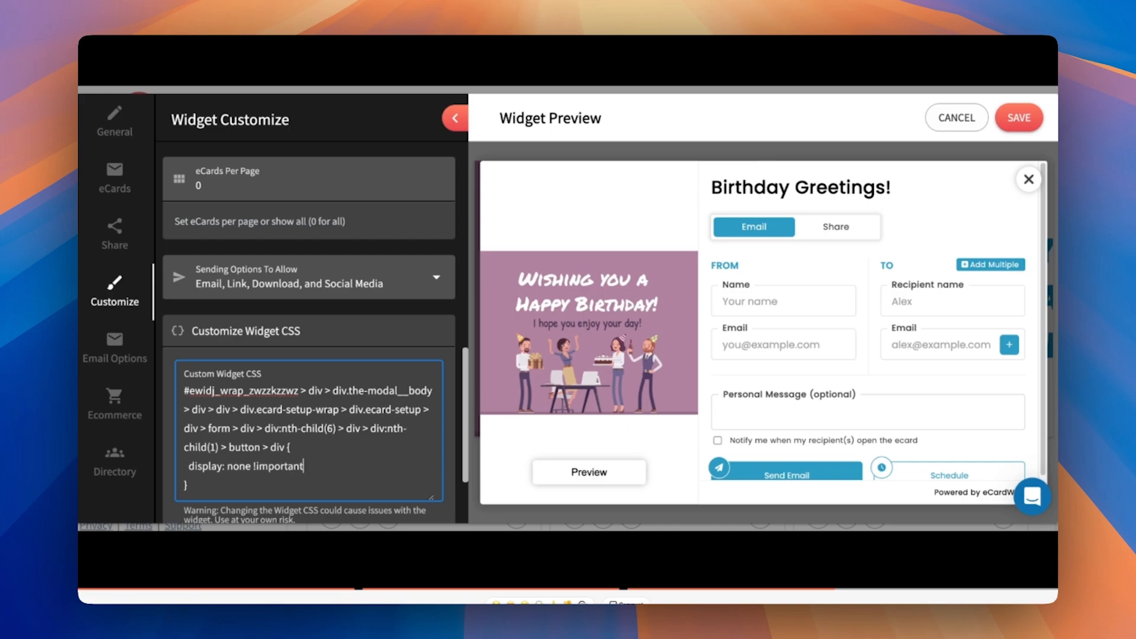
pyautogui.click(378, 347)
pyautogui.scroll(-1, 801, 367)
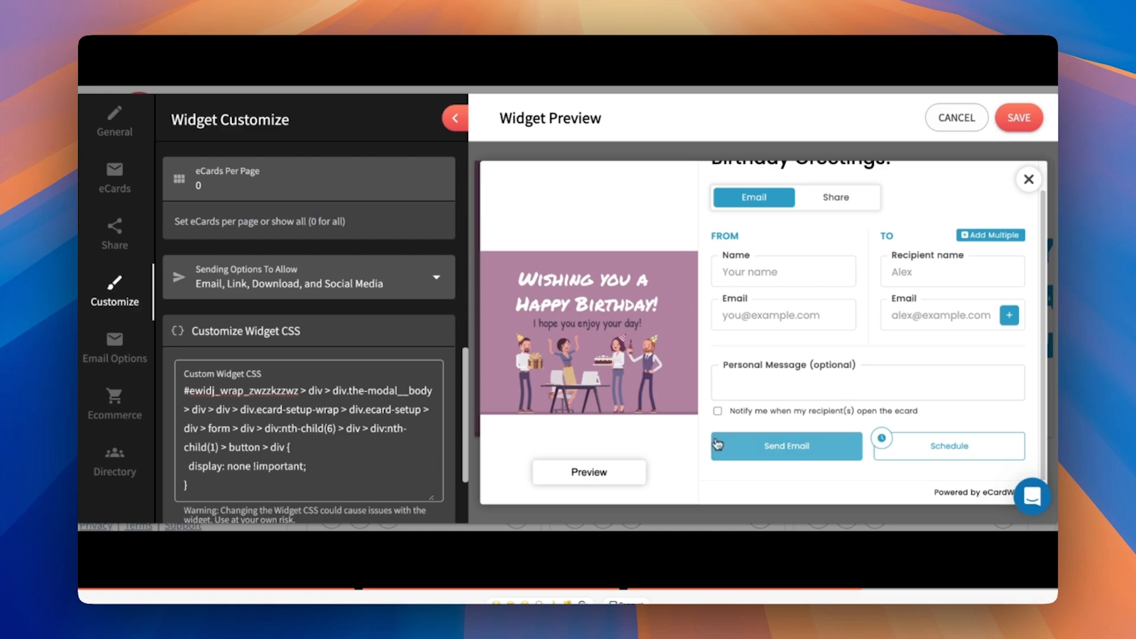
# - Try removing the "display: none !important;" line from the custom CSS and restore it to compare the Send Email icon
pyautogui.moveTo(331, 470); pyautogui.dragTo(330, 455)
pyautogui.press('BackSpace')
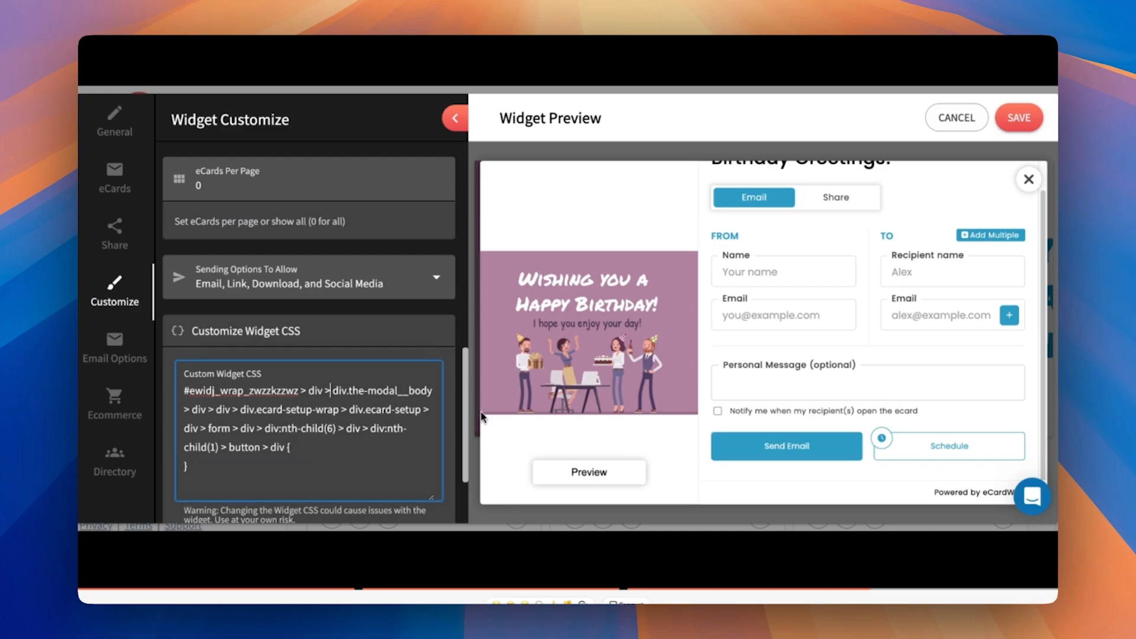
pyautogui.press('super+z')
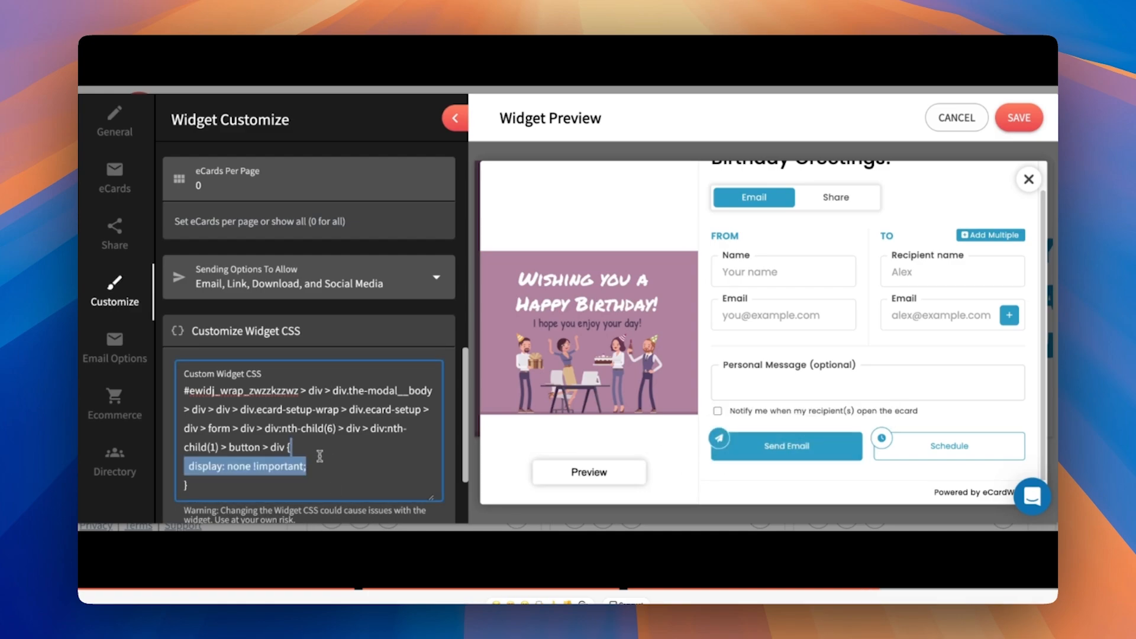
pyautogui.click(320, 456)
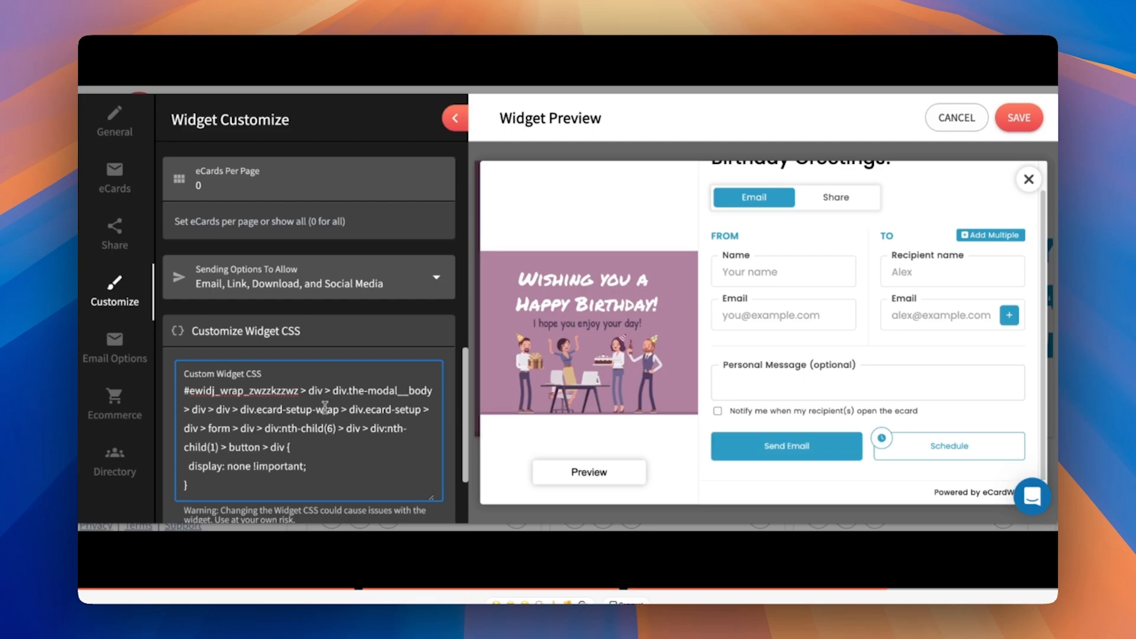
pyautogui.click(448, 426)
# - Examine the !important part of the custom CSS and the Hide "Powered By eCardWidget" from Widget setting
pyautogui.scroll(-3, 451, 427)
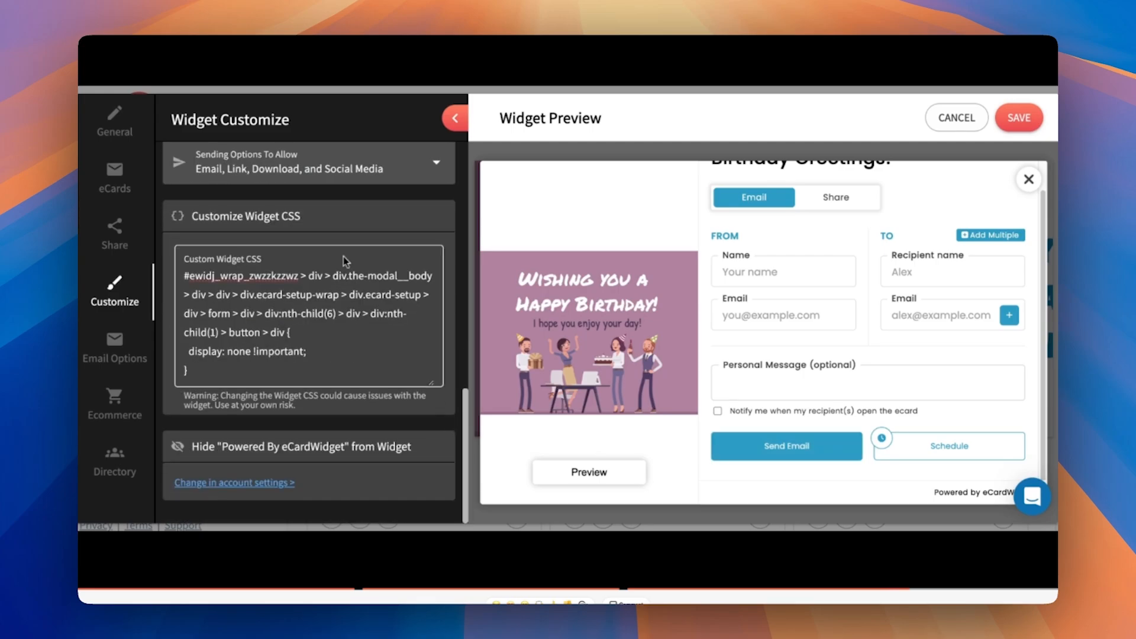
pyautogui.moveTo(316, 351); pyautogui.dragTo(242, 349)
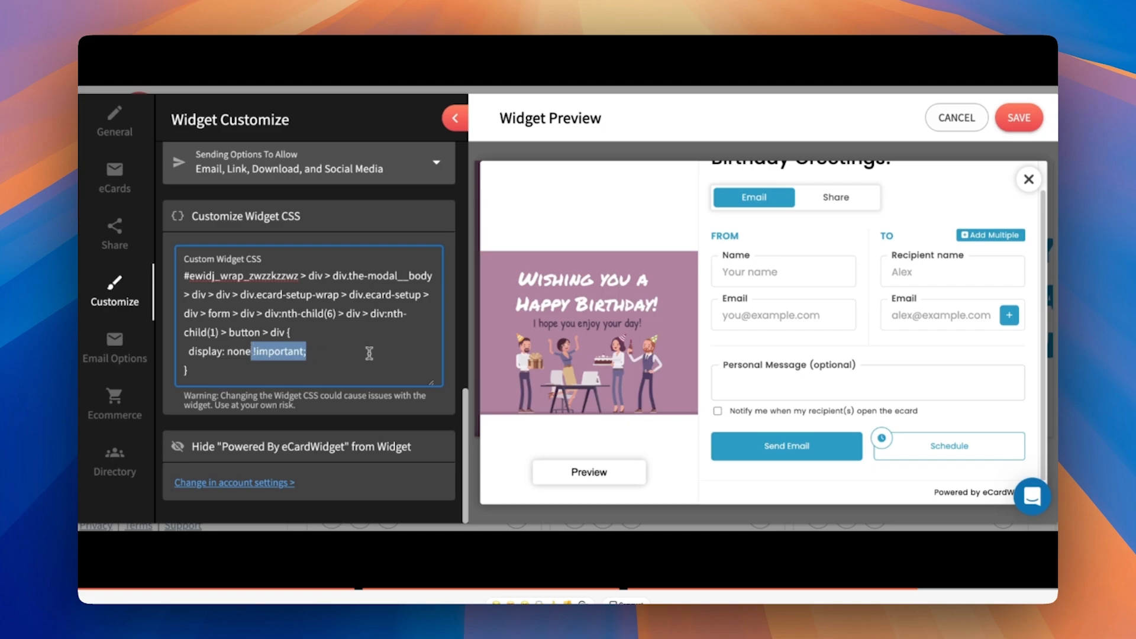
pyautogui.click(325, 350)
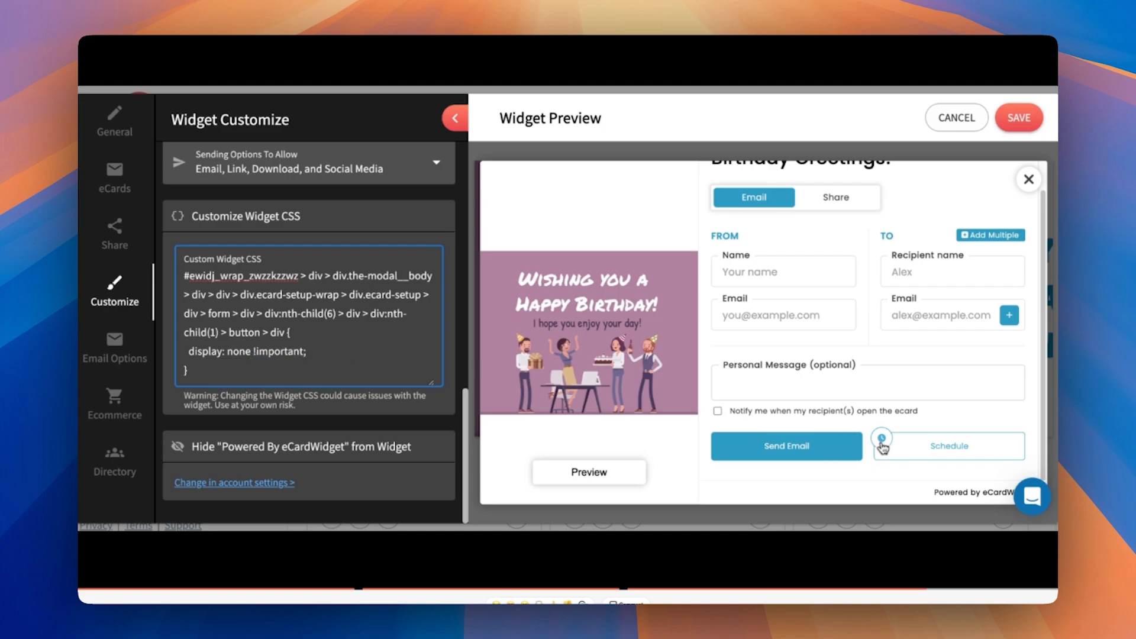
pyautogui.moveTo(194, 447); pyautogui.dragTo(417, 447)
pyautogui.click(321, 469)
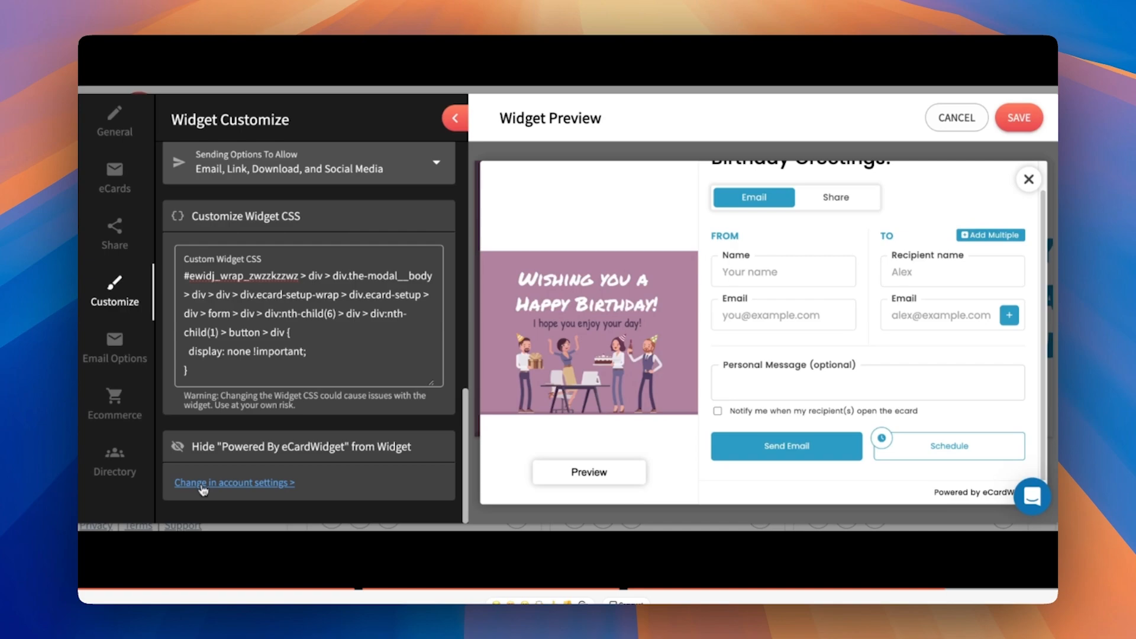